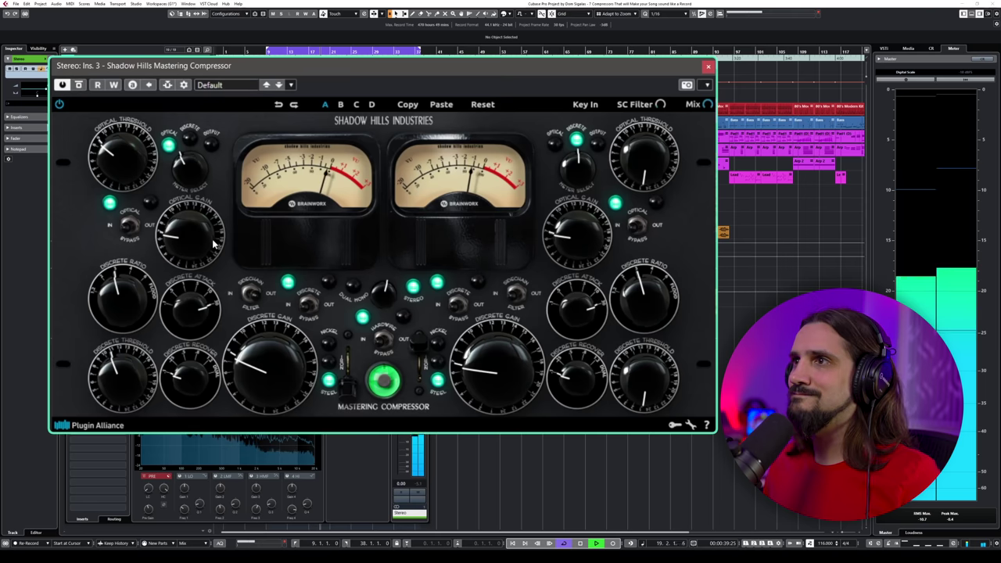
Step: Raise the first channel's discrete gain slightly and compare the mix with the Shadow Hills compressor active and bypassed
drag(262, 345, 262, 340)
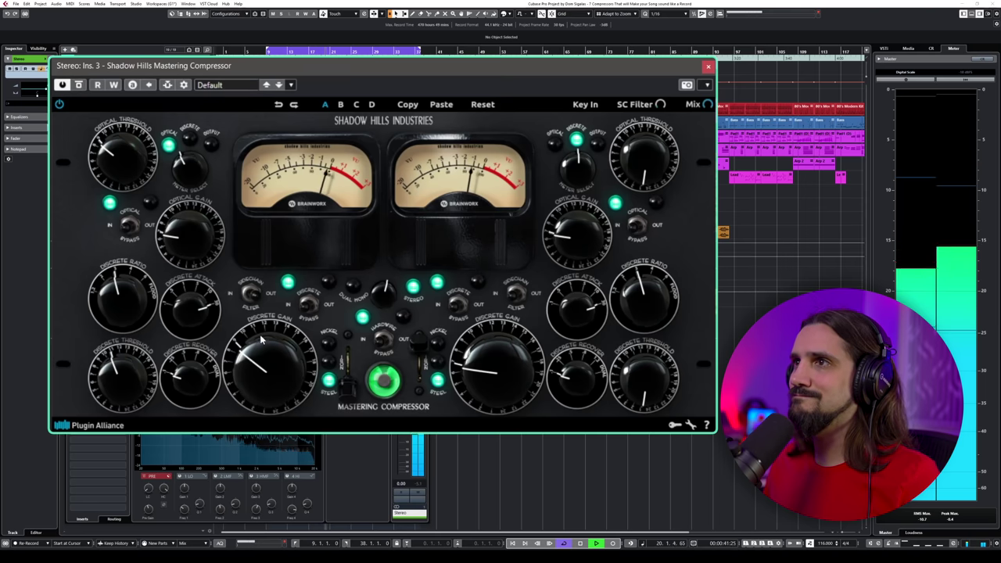
click(78, 84)
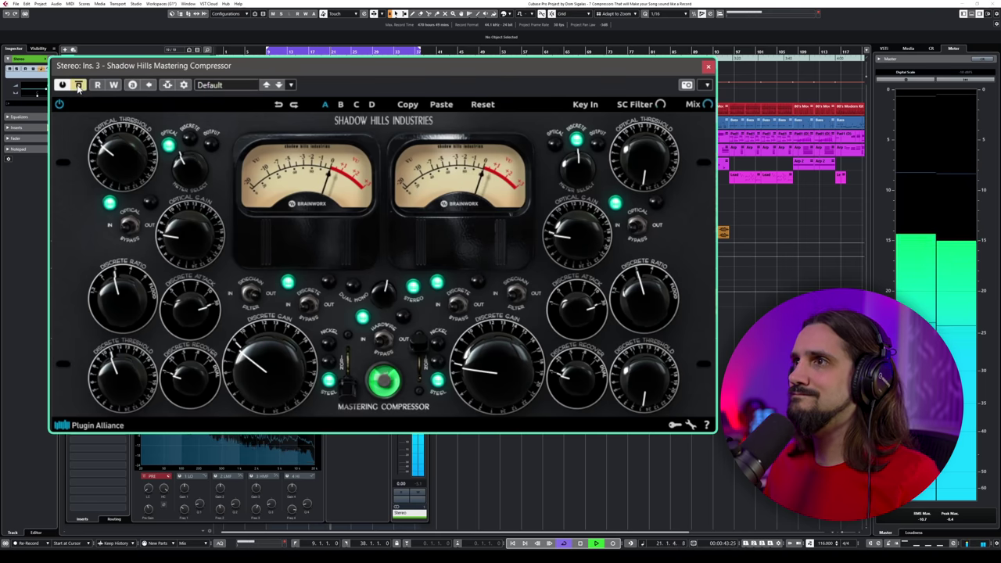
click(78, 85)
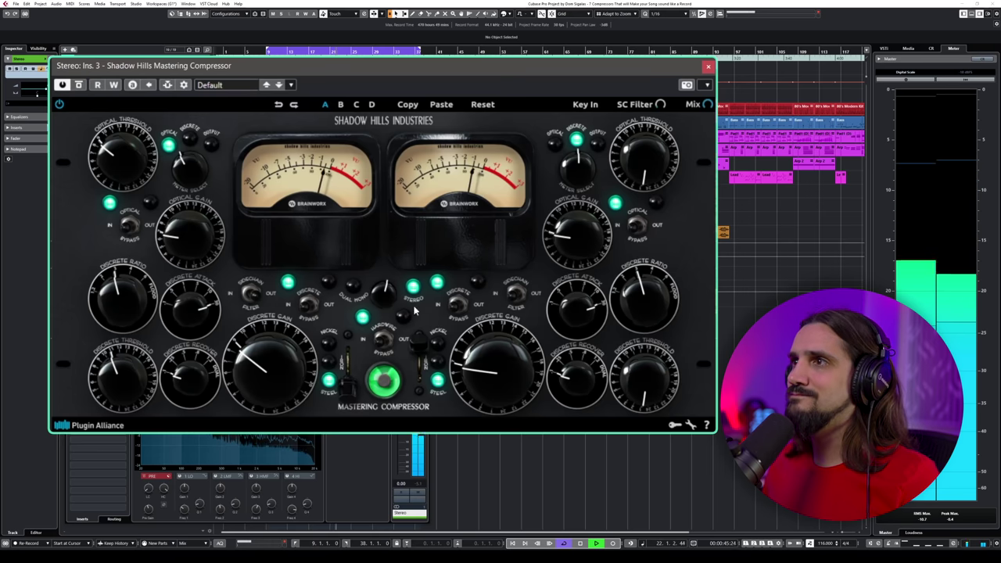
Step: Audition the output transformer positions from Nickel to Steel on the playing mix, ending on Steel
click(344, 344)
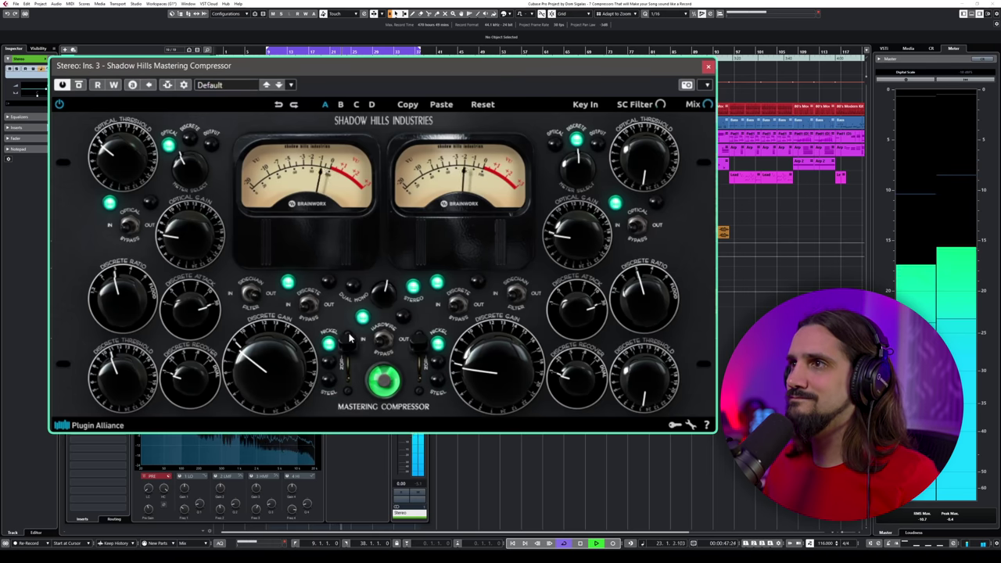
click(348, 360)
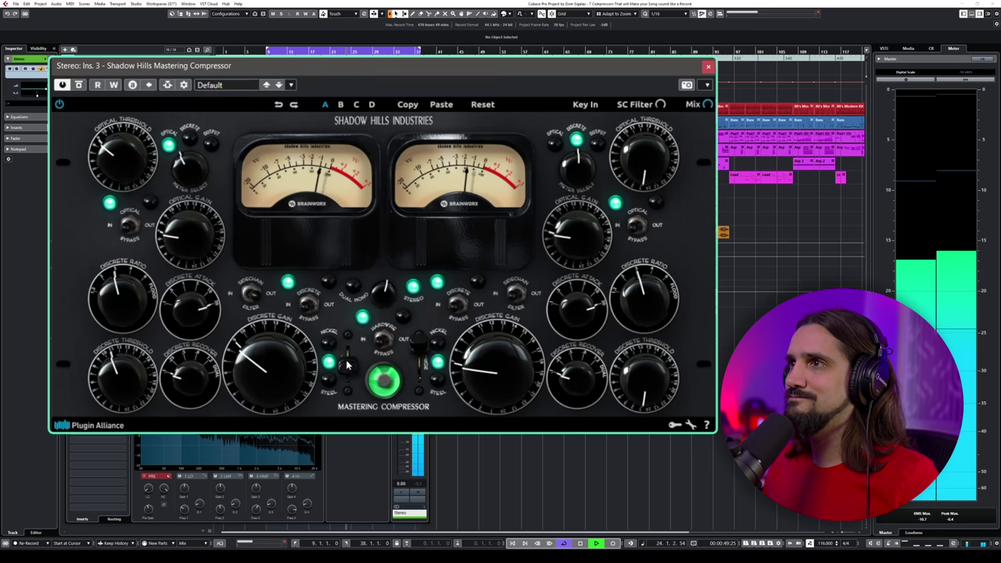
key(space)
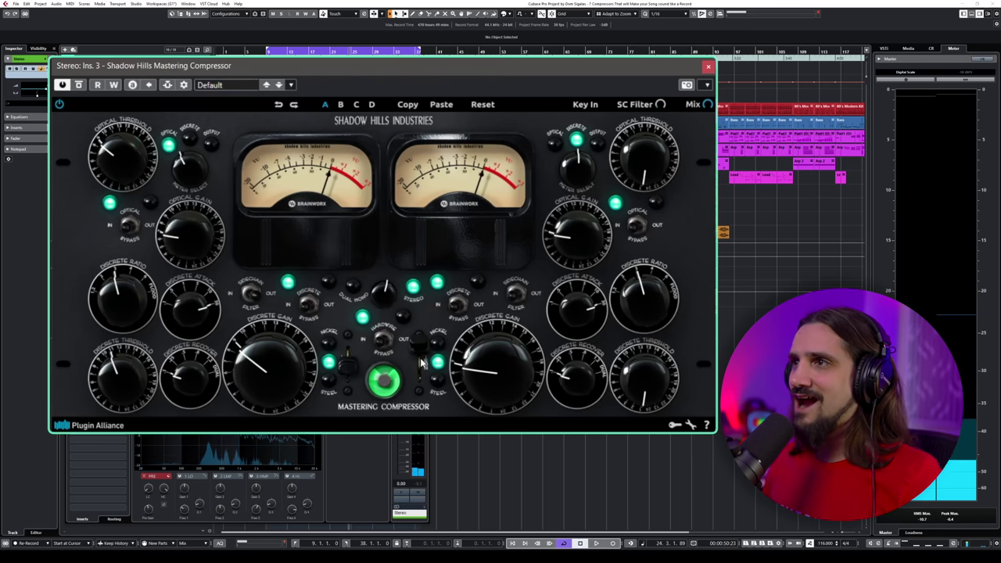
click(345, 374)
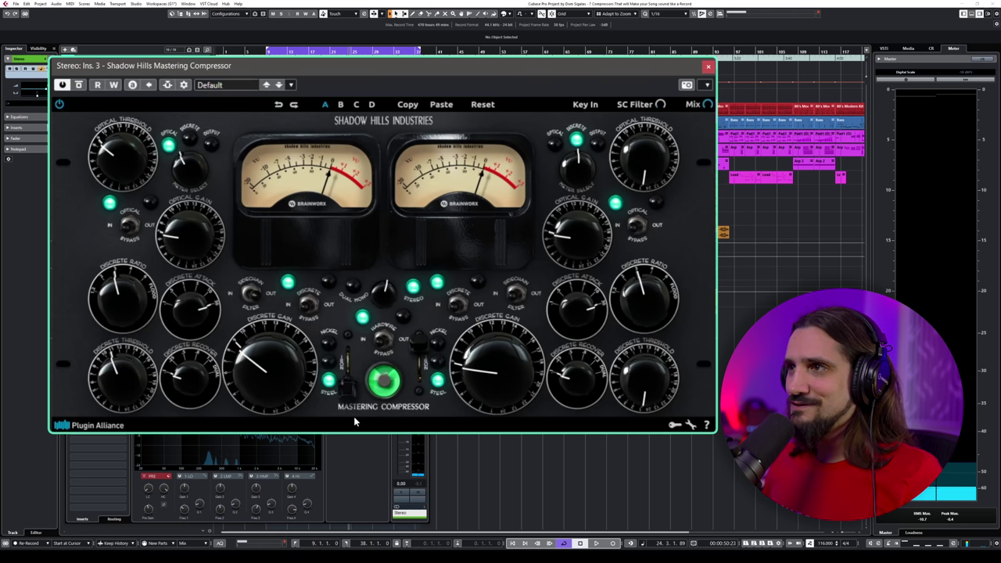
click(346, 368)
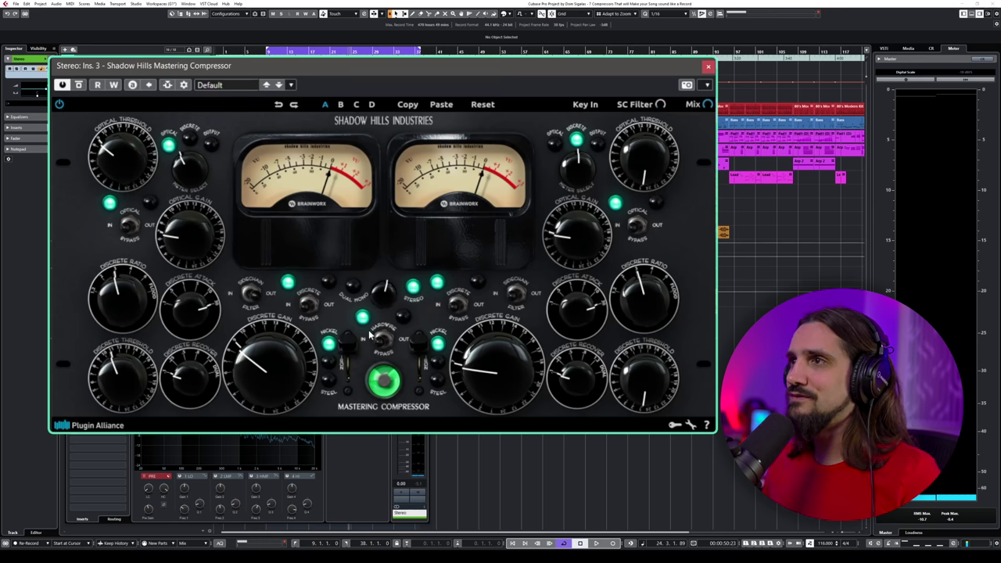
key(space)
click(345, 367)
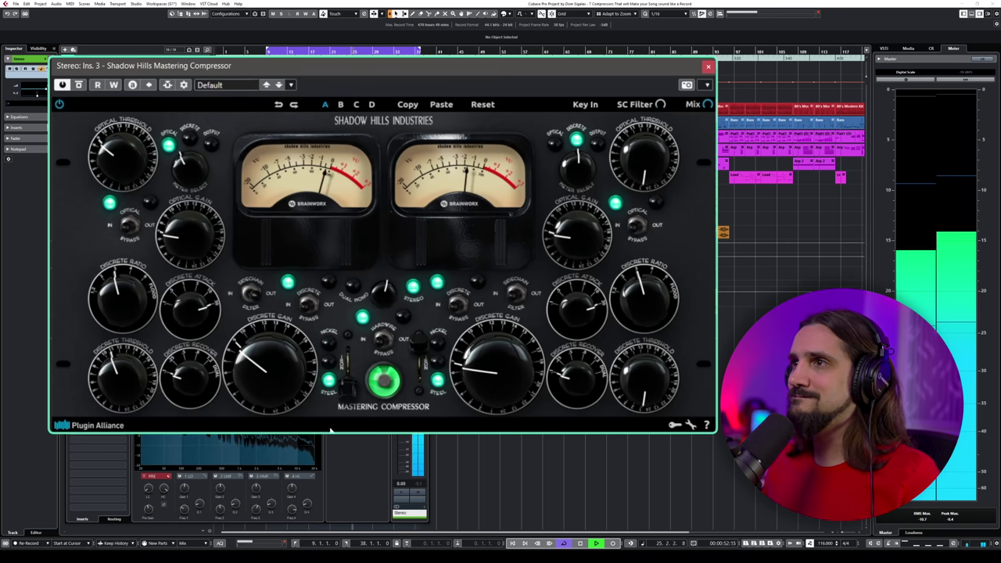
Step: Raise the discrete gain a little more against the bypassed sound and switch the output transformers to Nickel
click(78, 86)
drag(260, 358, 259, 327)
click(78, 86)
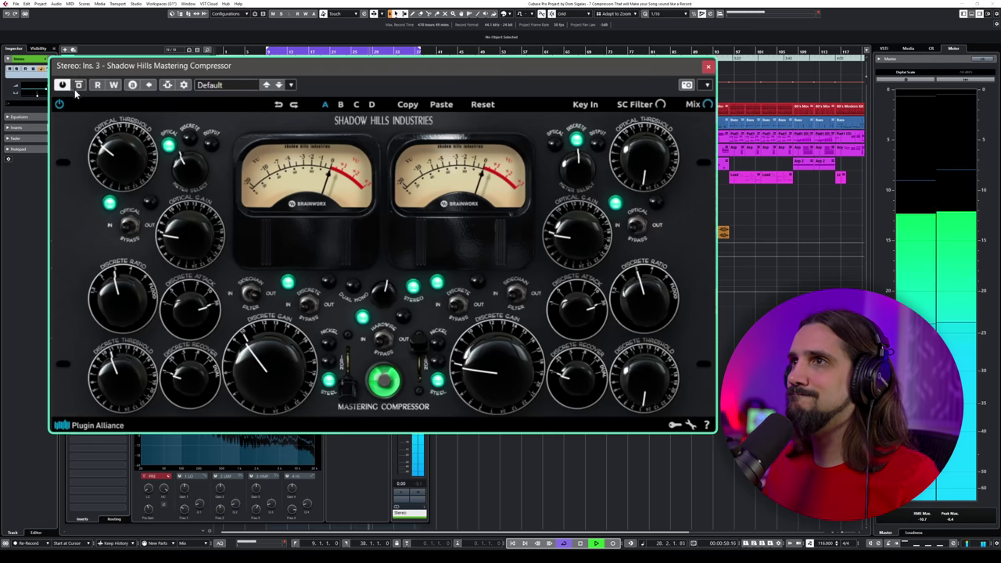
click(349, 396)
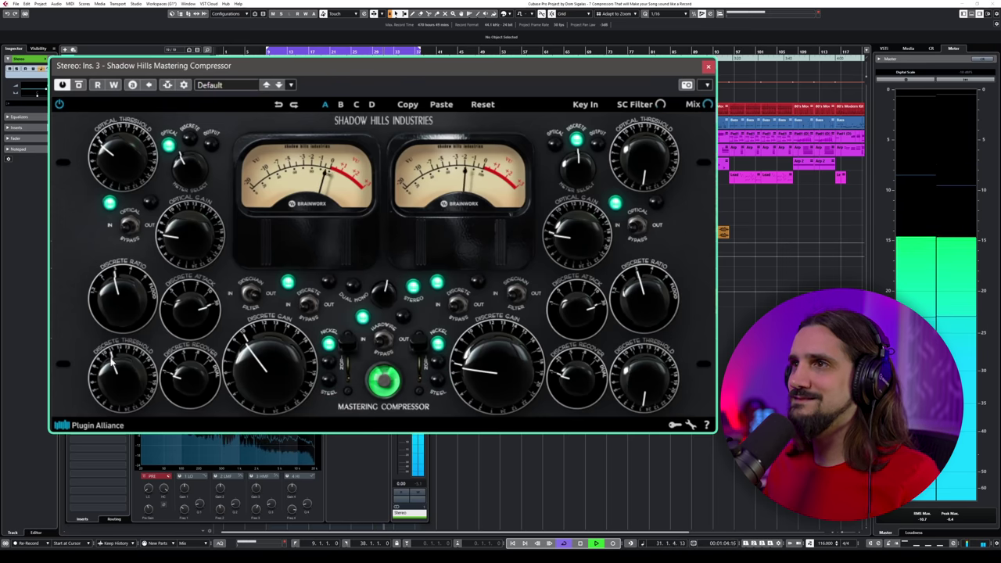
Step: Turn the discrete threshold well past its midpoint to try heavy compression on the playing mix
drag(115, 358, 118, 302)
key(space)
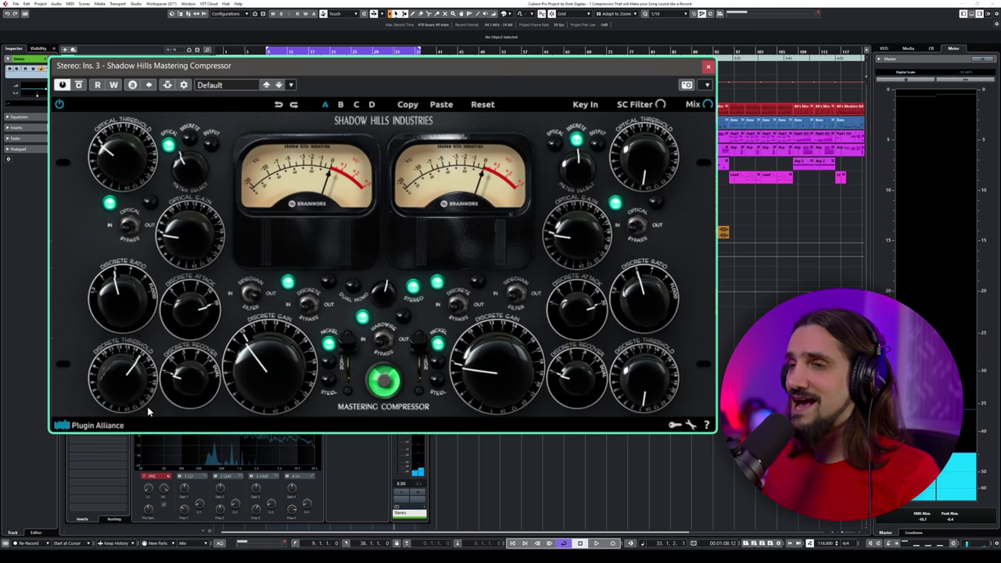
drag(134, 384, 125, 352)
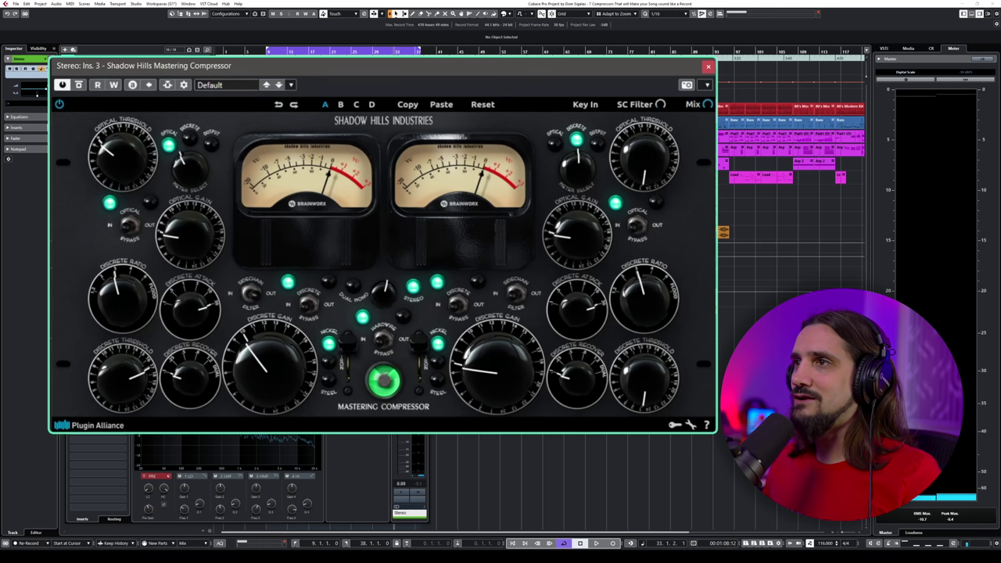
key(space)
drag(118, 379, 115, 388)
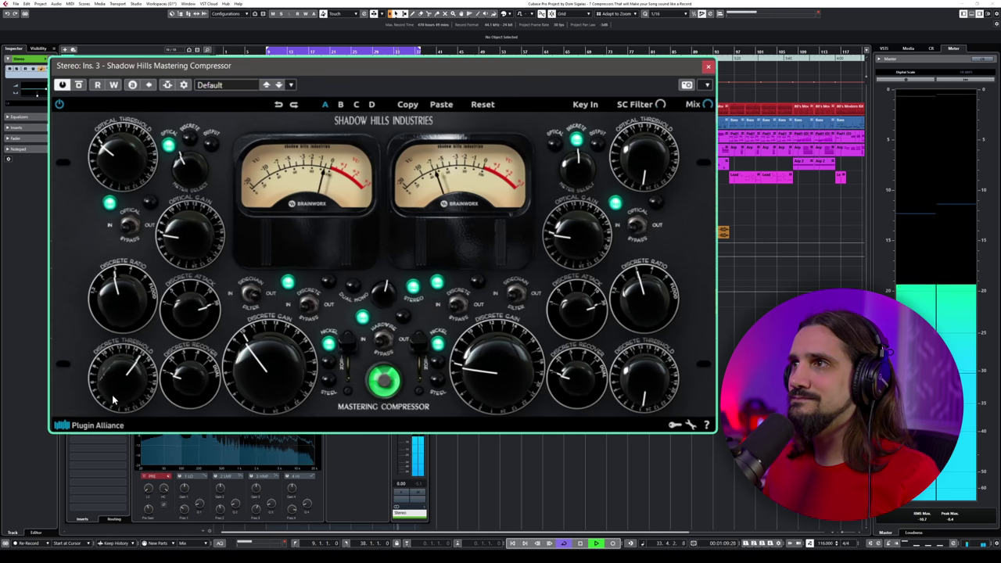
Step: Try parallel compression with the mix at about 35% and raise the discrete gain to about its midpoint
drag(707, 104, 702, 146)
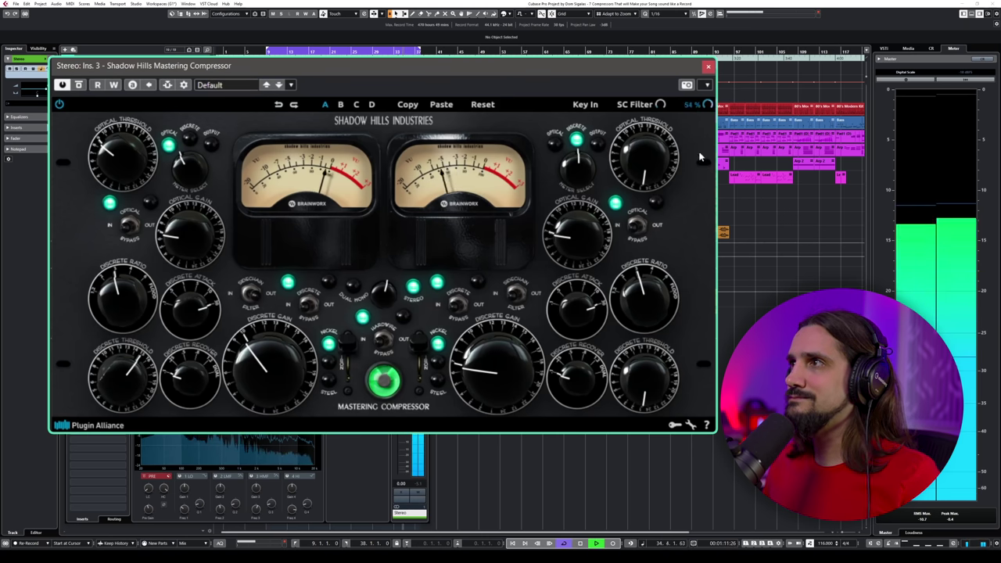
drag(707, 108, 709, 76)
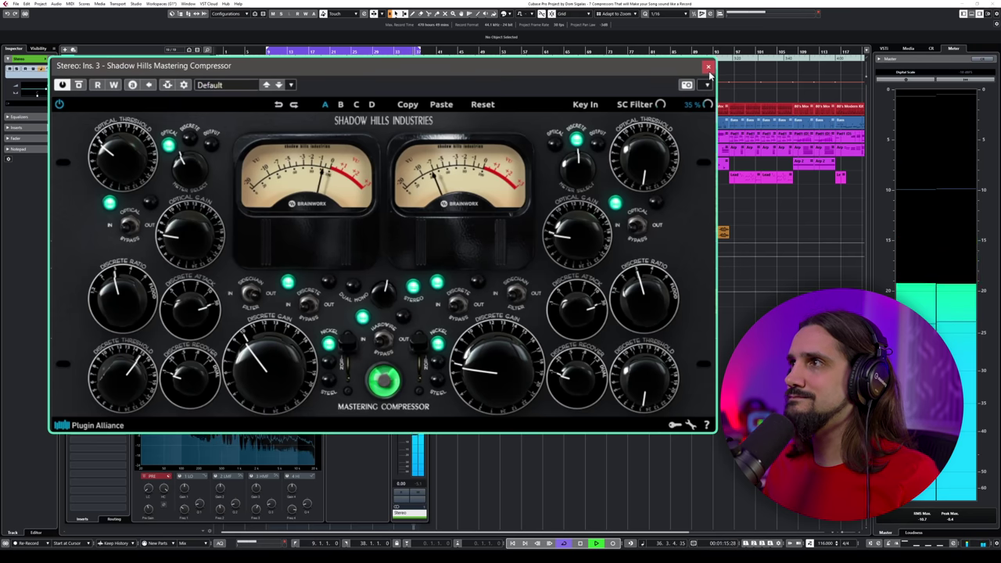
drag(273, 340, 273, 328)
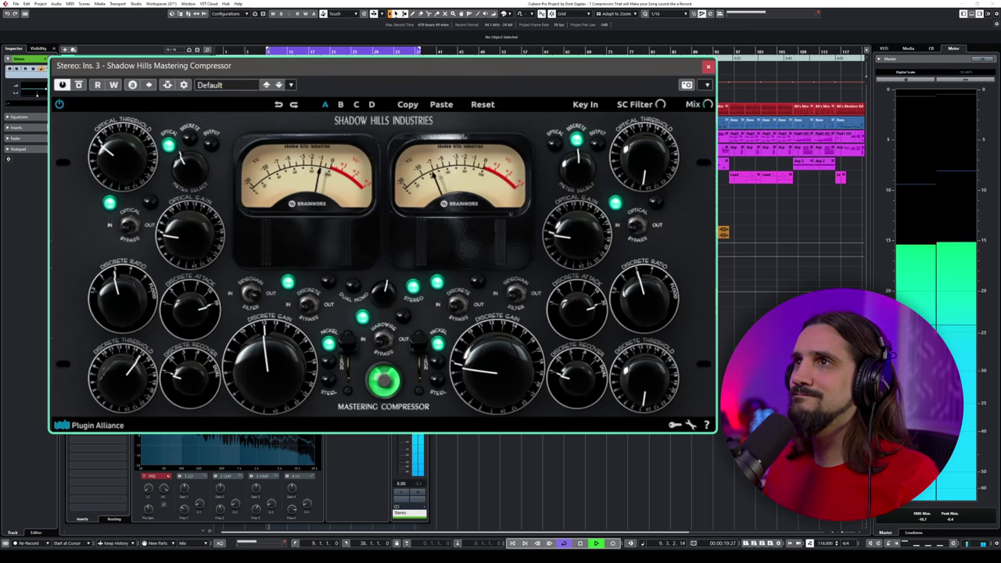
Step: Raise the discrete gain in stages past its midpoint, comparing the heavily compressed mix with the bypassed signal
click(81, 85)
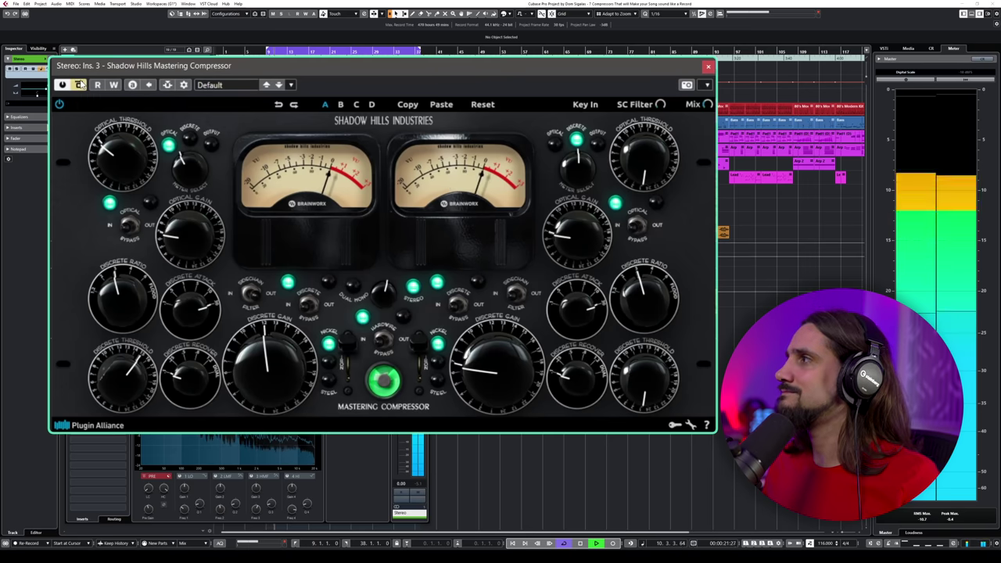
drag(266, 372, 260, 344)
click(79, 85)
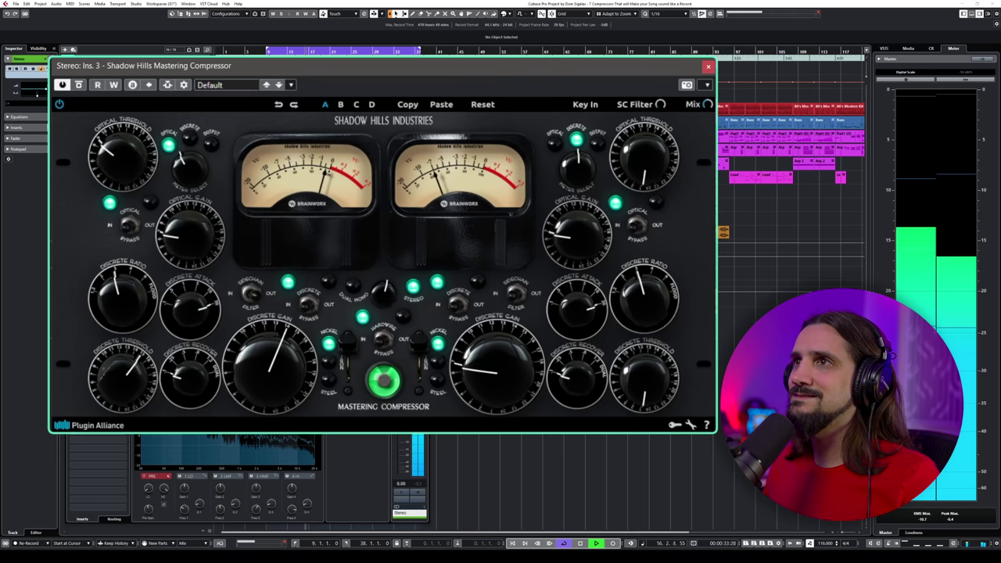
click(79, 85)
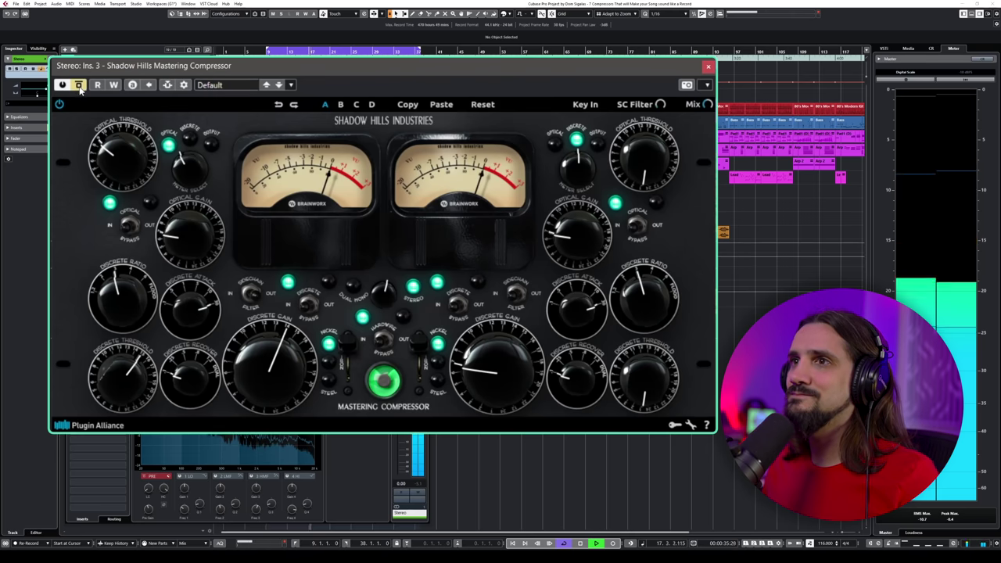
click(79, 86)
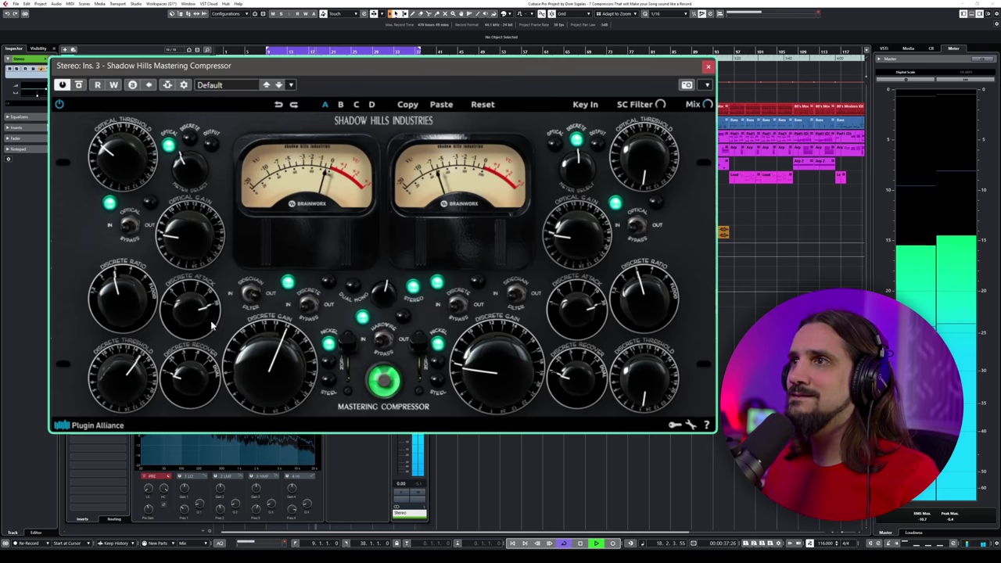
drag(264, 344, 263, 310)
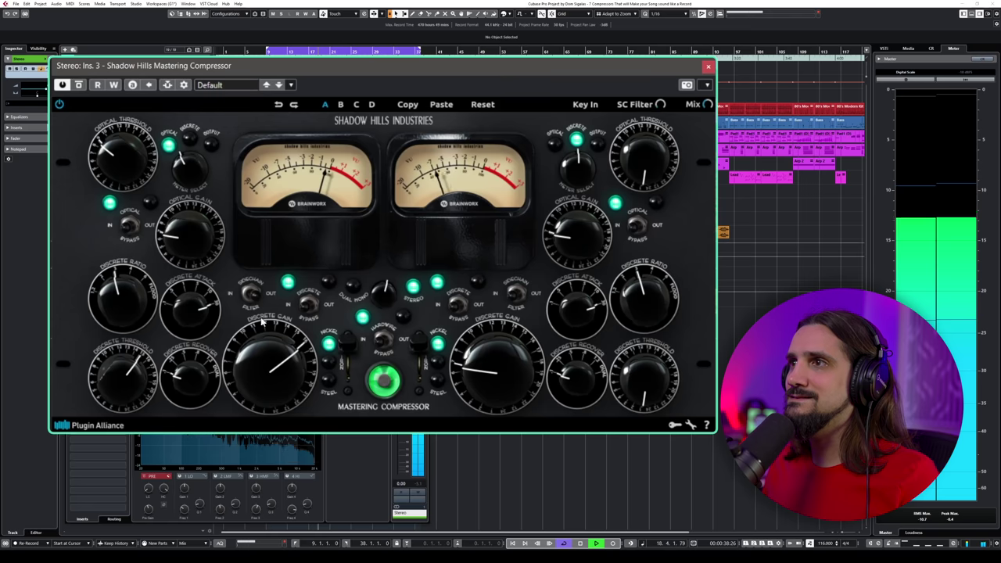
click(78, 86)
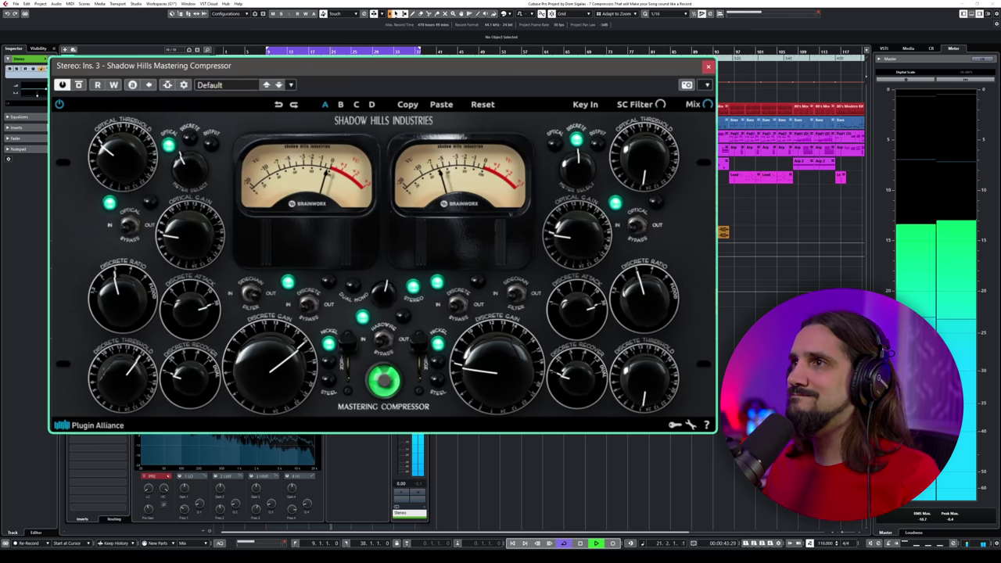
Step: Turn the discrete threshold and discrete gain back down below their midpoints and stop playback
mouse_move(266, 364)
mouse_down()
mouse_move(270, 399)
mouse_move(269, 375)
mouse_up()
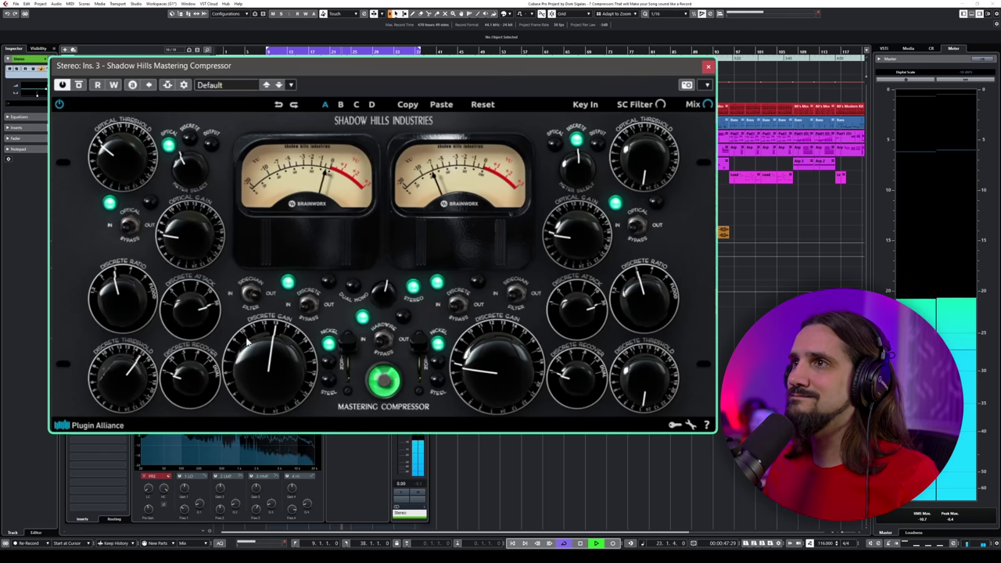
drag(114, 379, 108, 403)
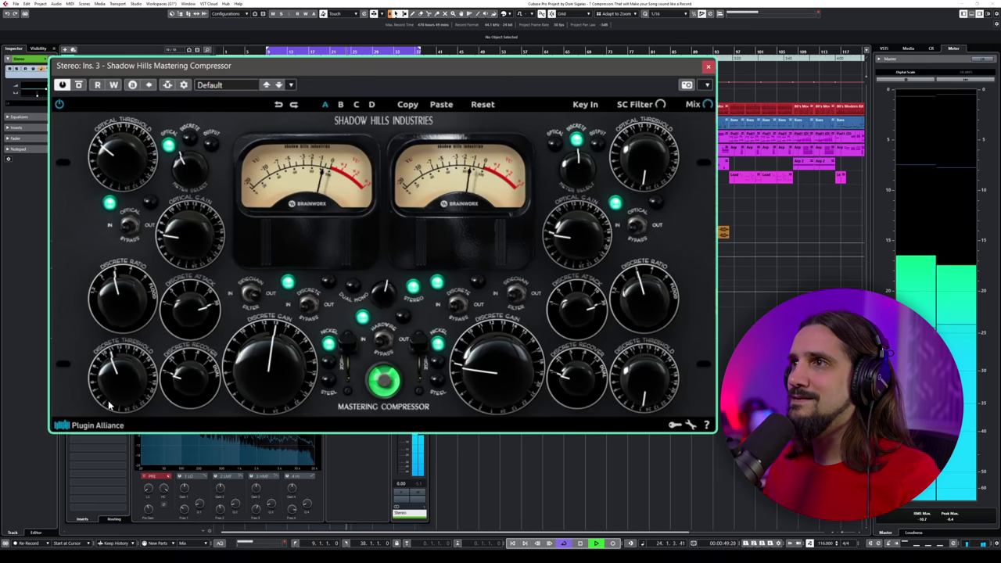
drag(244, 383, 241, 401)
key(space)
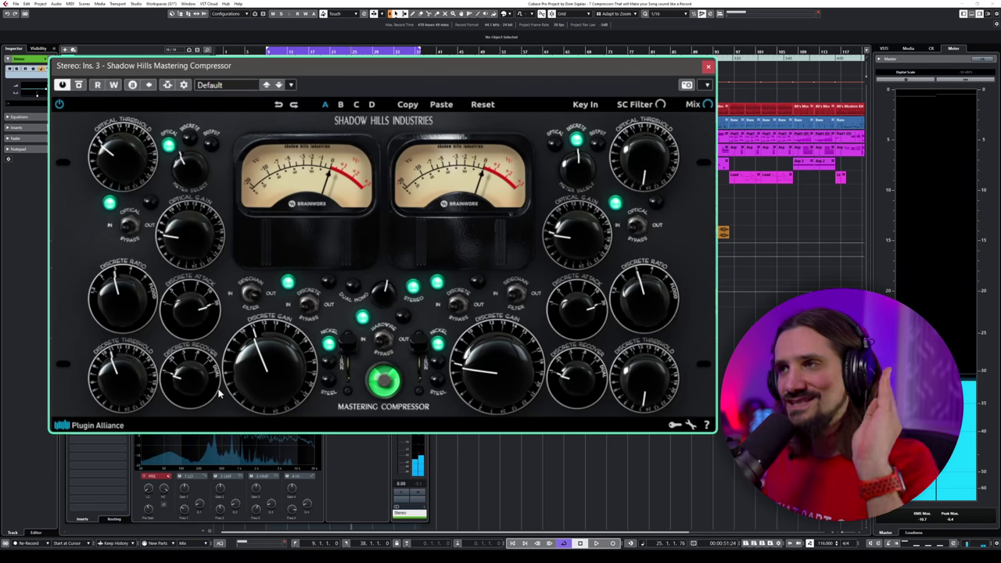
Step: Resume playback and compare the mix with the compressor's Hardwire Bypass switched in and out, ending with the compressor bypassed
key(space)
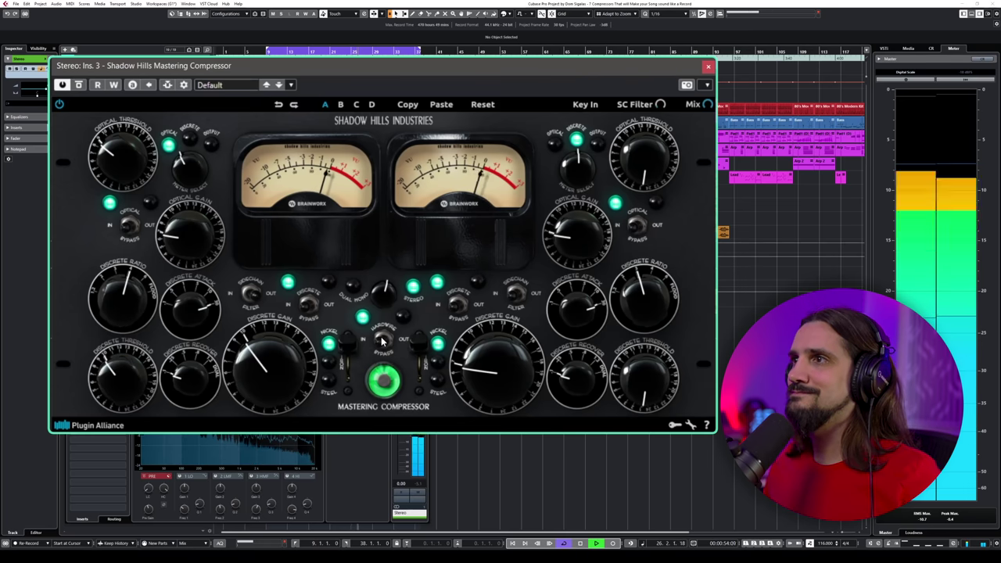
click(384, 342)
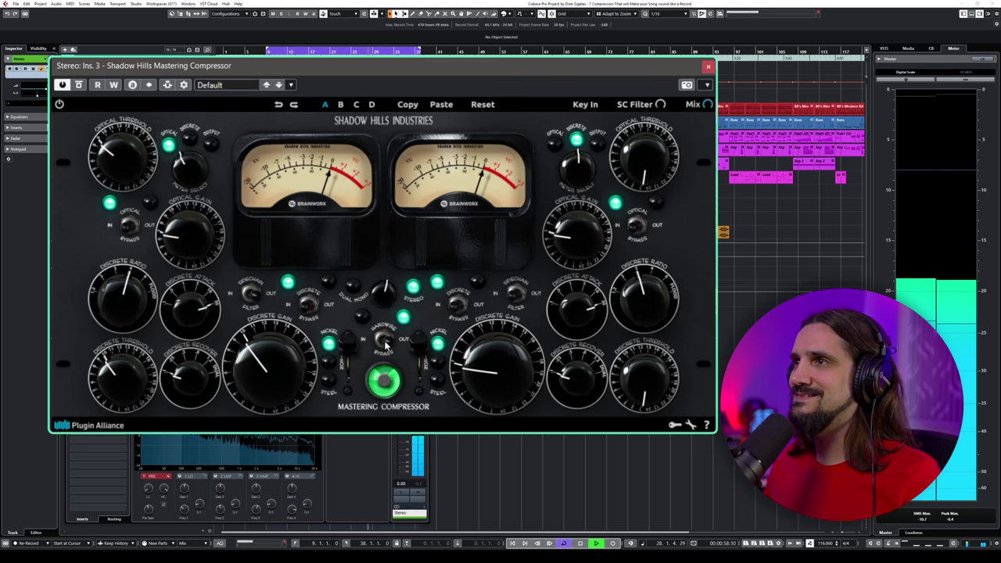
click(384, 342)
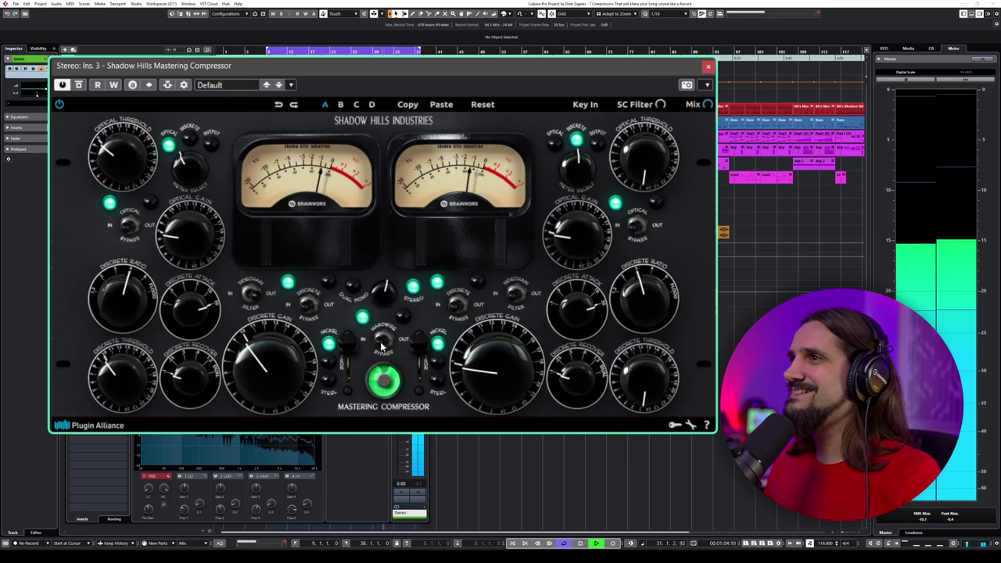
click(384, 342)
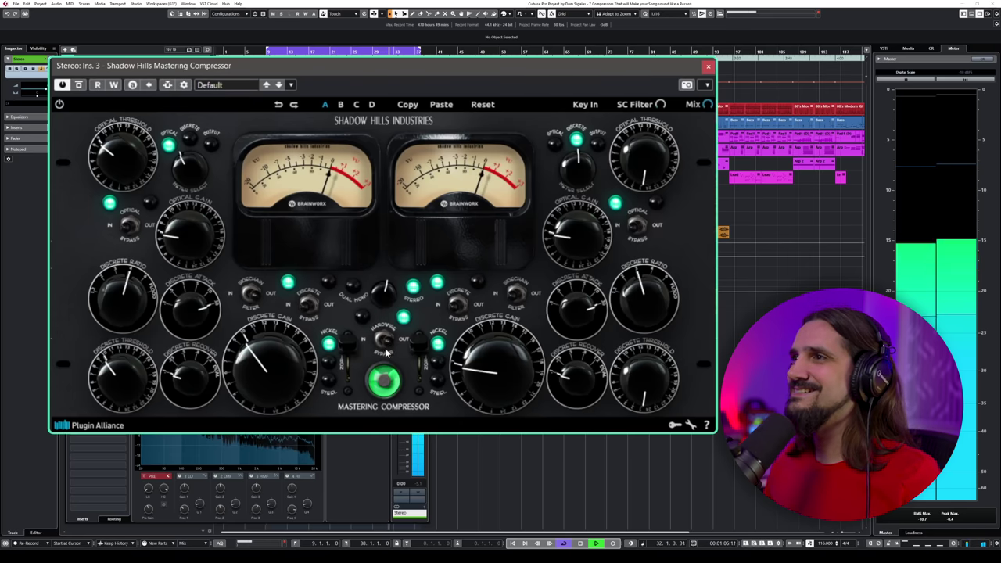
click(384, 342)
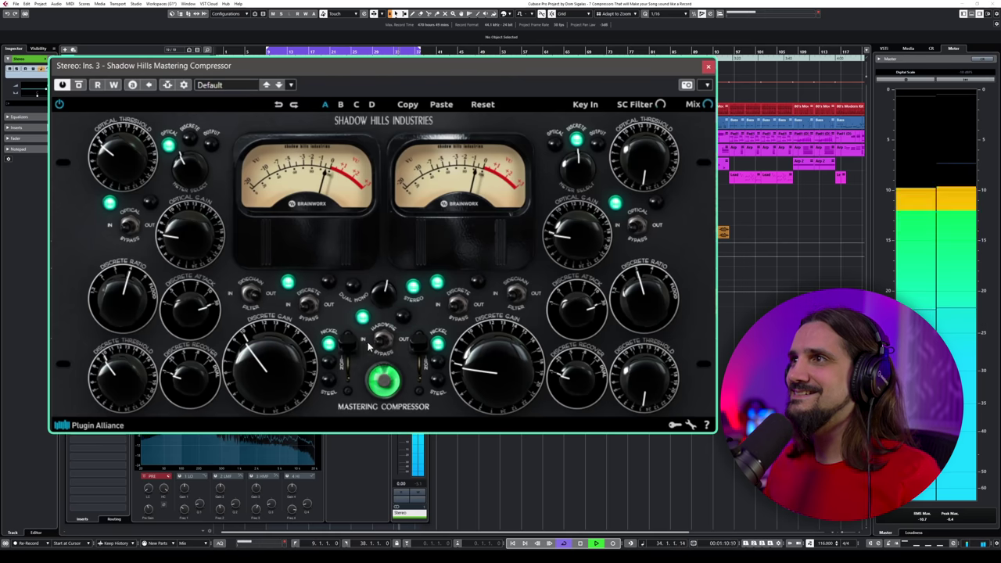
click(382, 343)
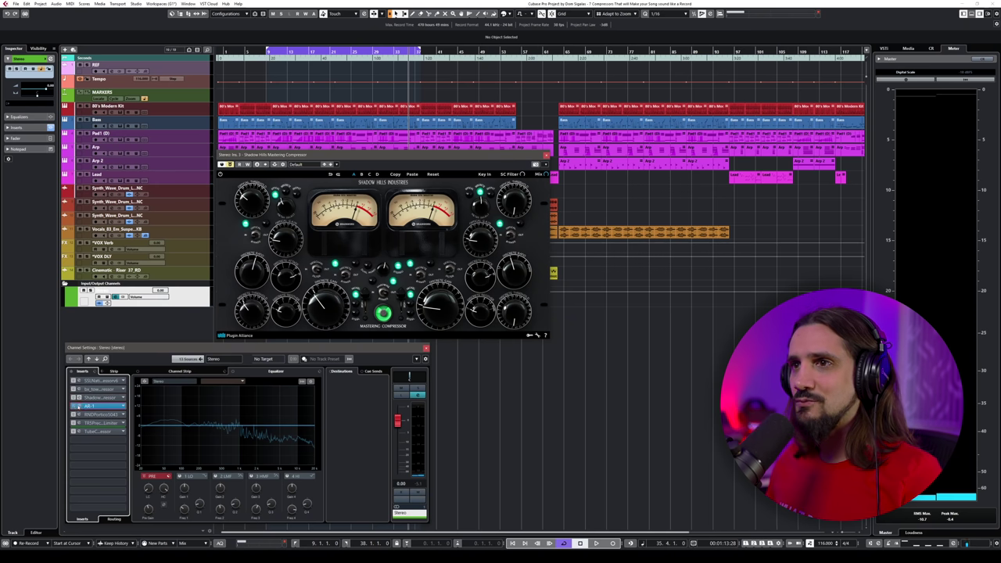
Step: Enable the AR-1 insert on the stereo channel and set its threshold to -30.8 dBu and attack to 13.7 ms
click(79, 406)
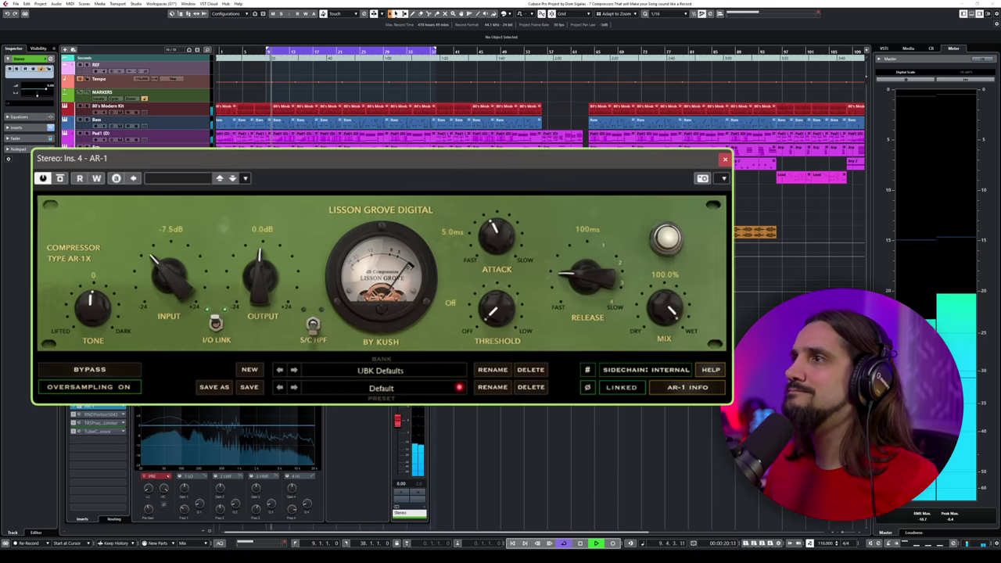
drag(492, 311, 491, 315)
drag(496, 243, 489, 195)
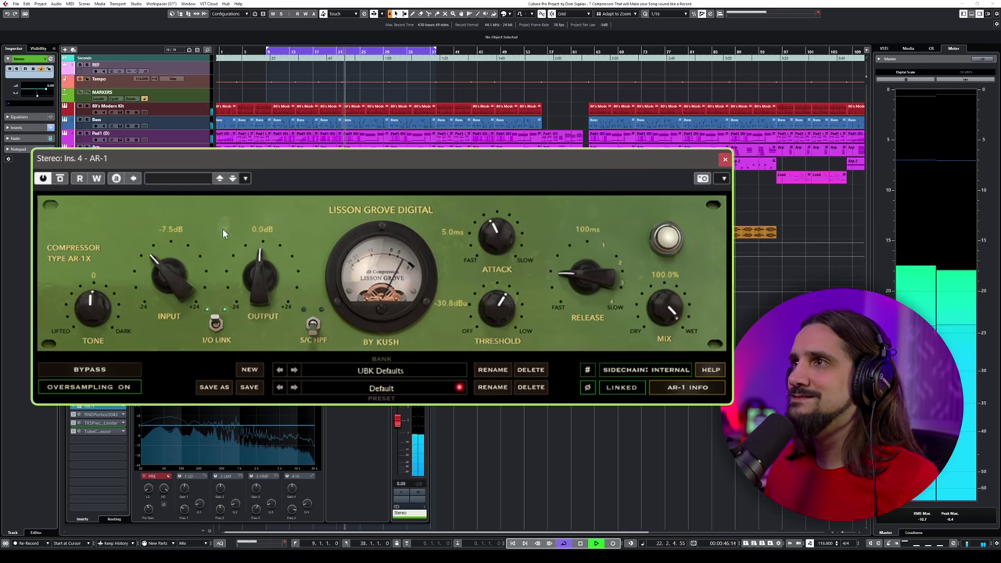
drag(497, 199, 499, 195)
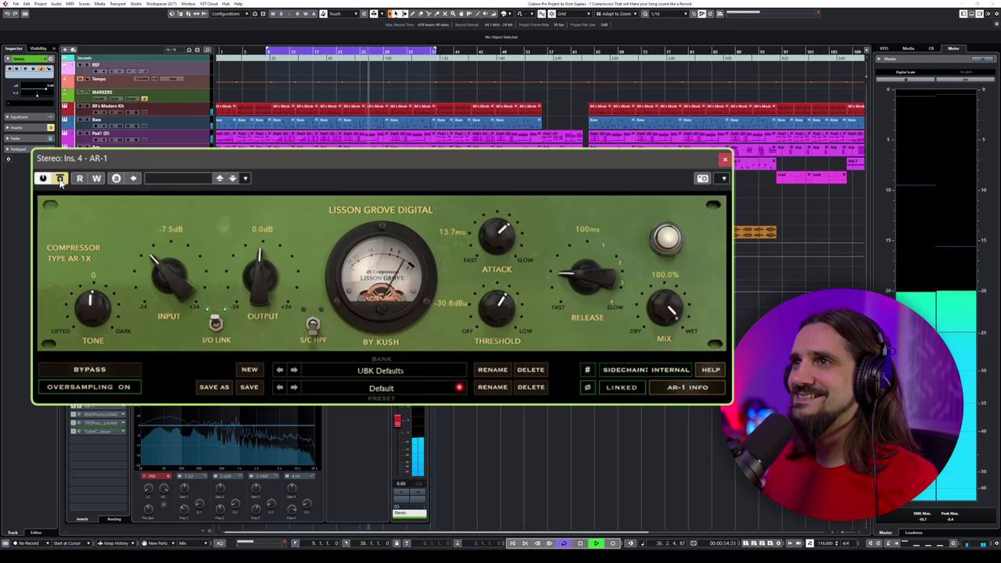
Step: Compare the mix with the AR-1 bypassed and engaged, and stop playback
click(59, 179)
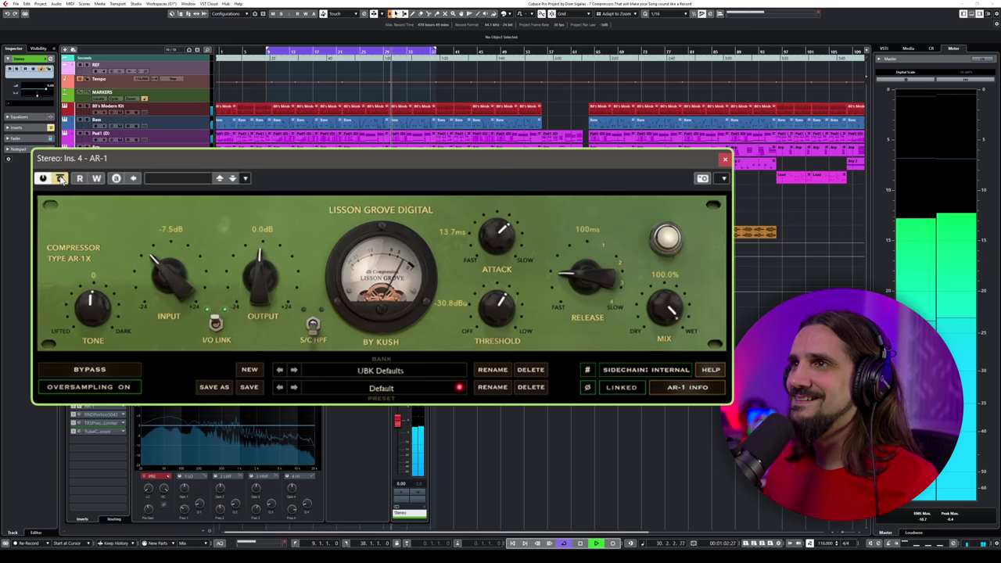
key(space)
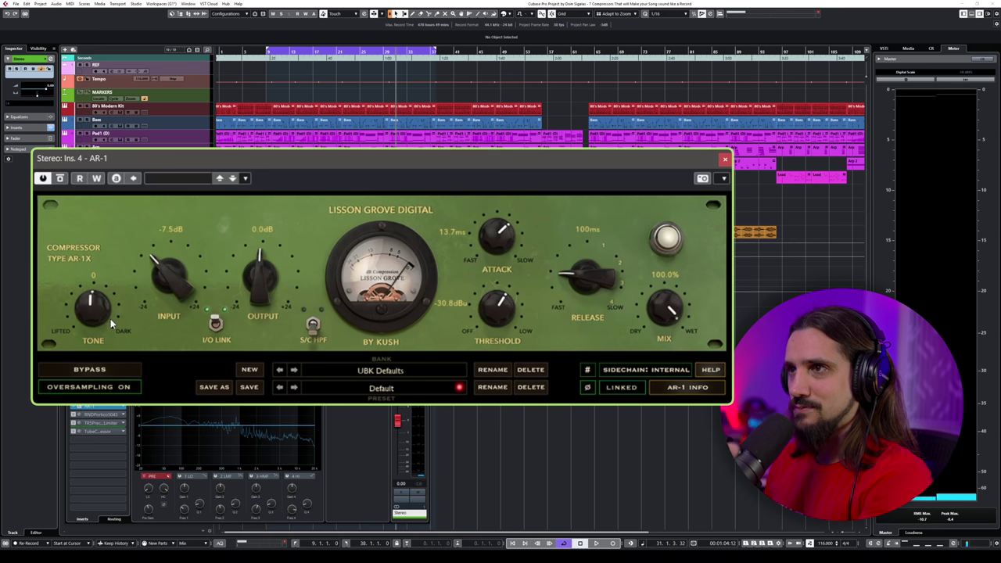
drag(110, 318, 71, 360)
drag(68, 241, 94, 310)
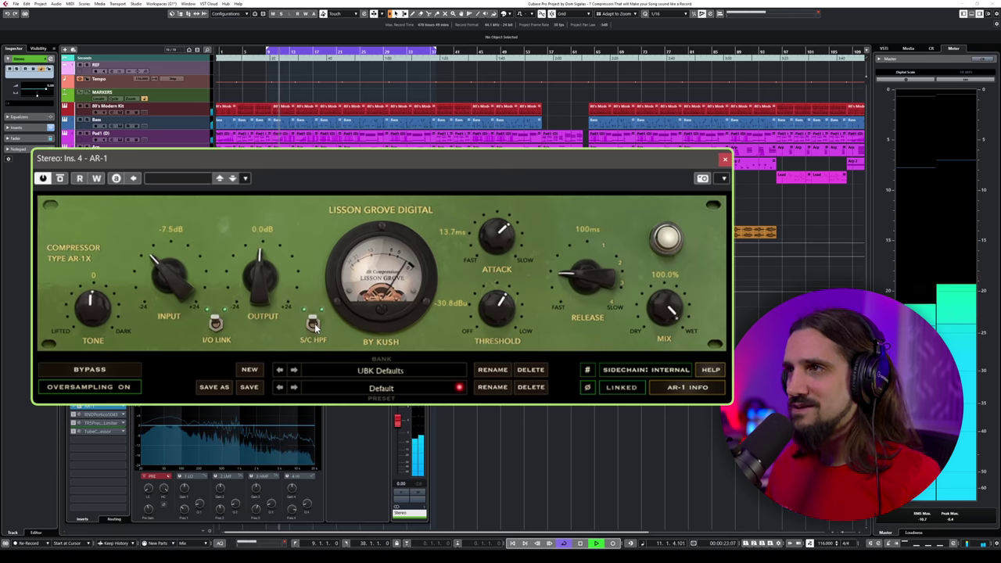
Step: Try AR-1 thresholds of -19.7 dBu and -44.8 dBu, comparing the more strongly compressed mix with the bypassed signal
drag(499, 306, 503, 283)
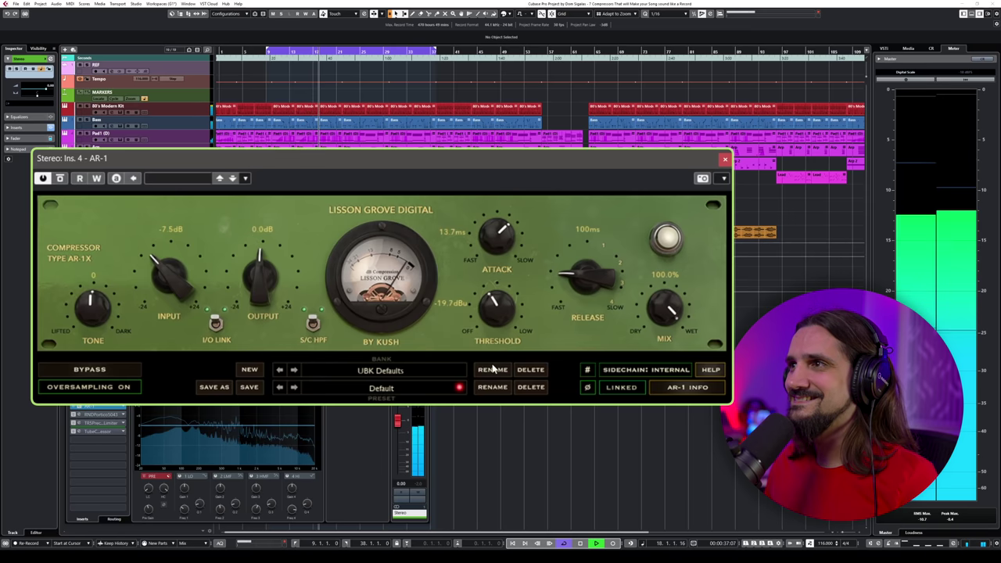
drag(493, 369, 492, 266)
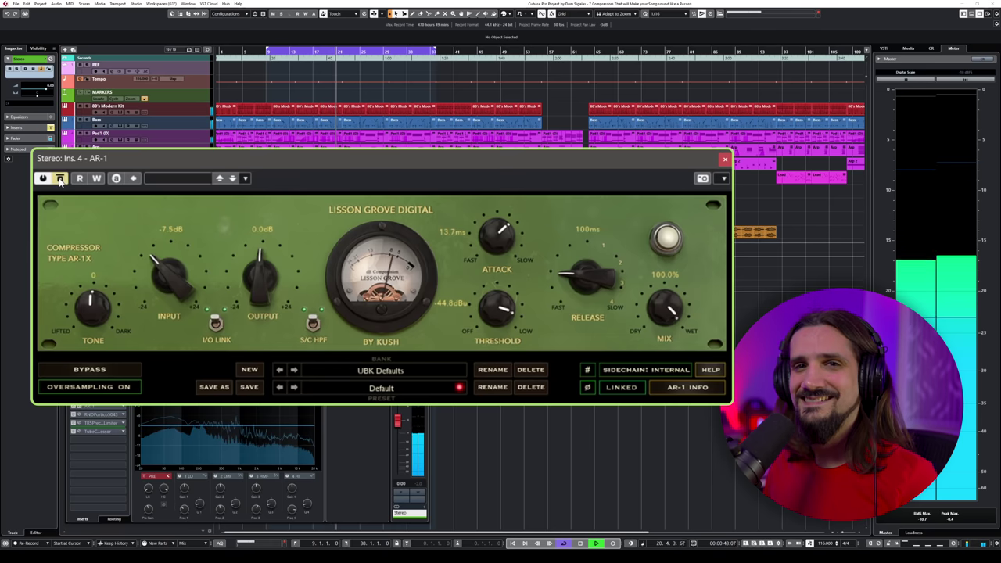
key(space)
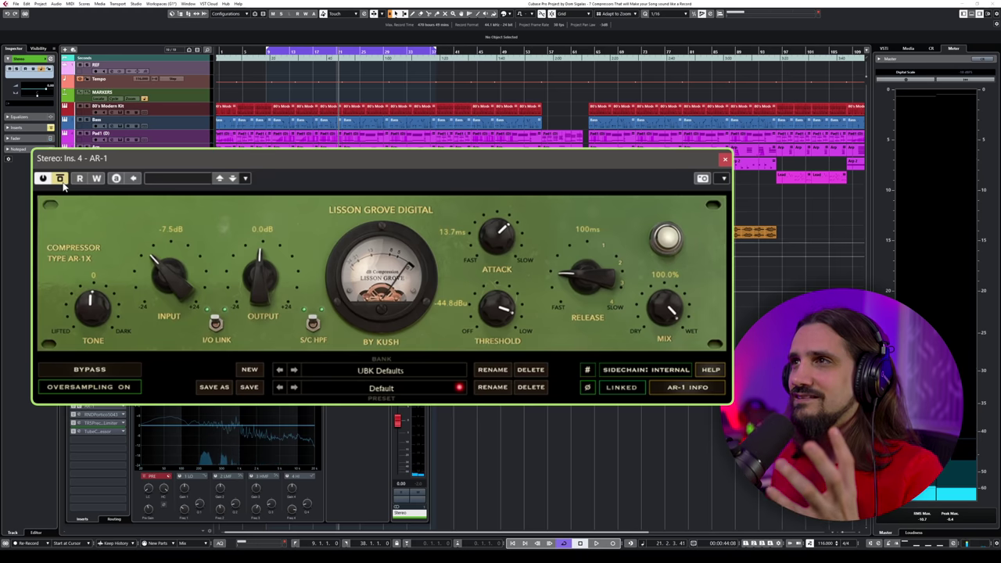
key(KP_Subtract)
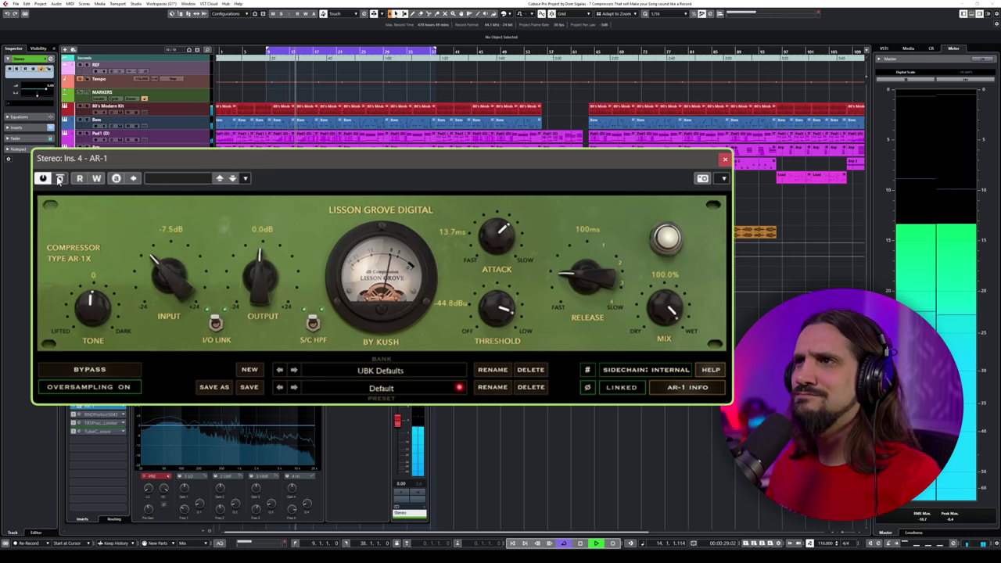
click(59, 179)
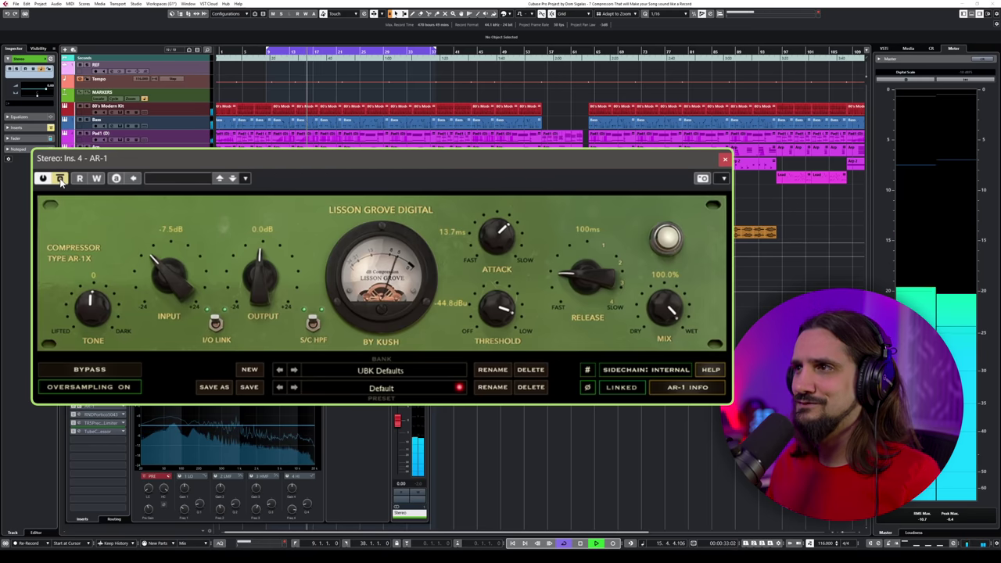
click(61, 179)
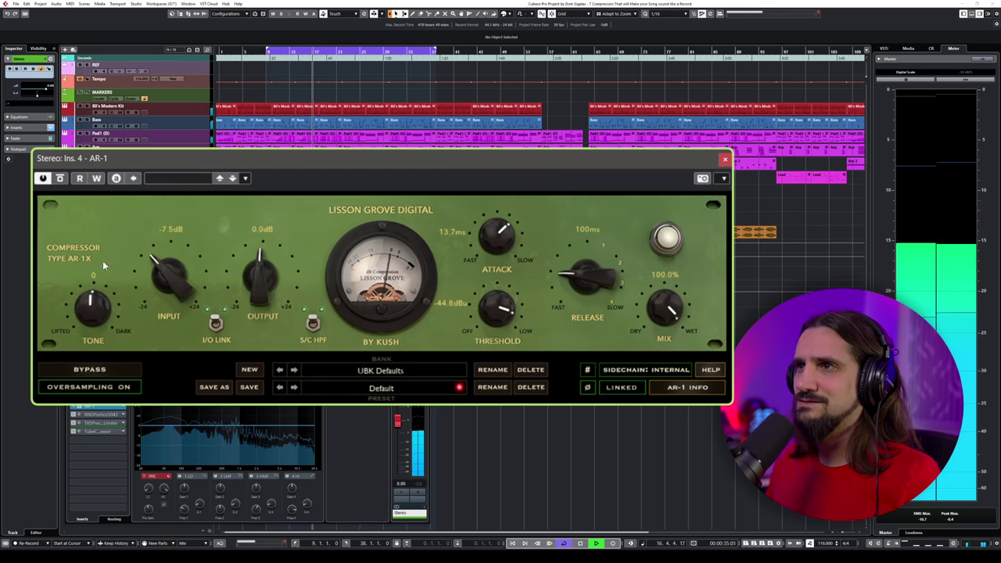
Step: Switch off the AR-1's sidechain high-pass filter and bring the threshold back to -30.5 dBu
drag(501, 315, 498, 329)
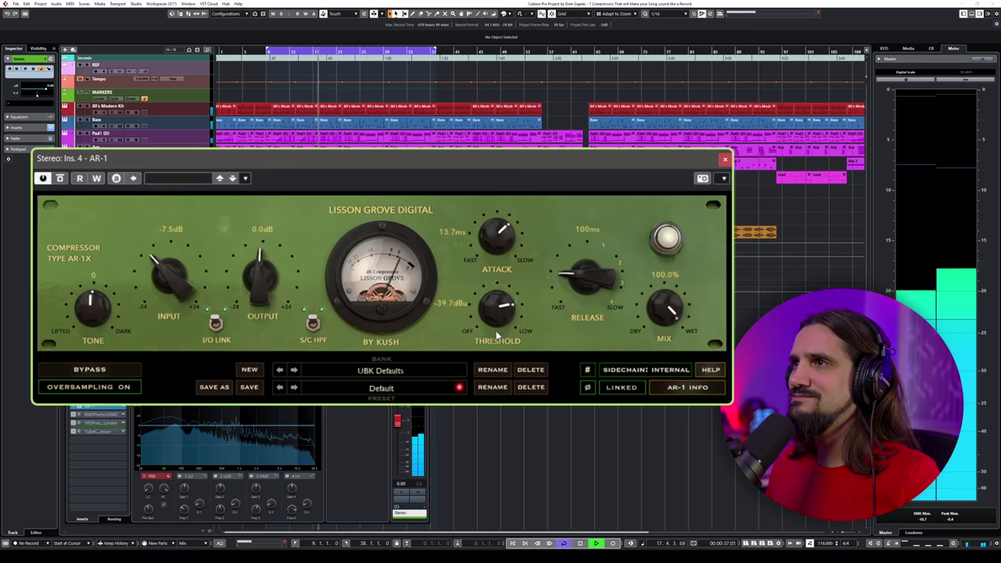
click(313, 323)
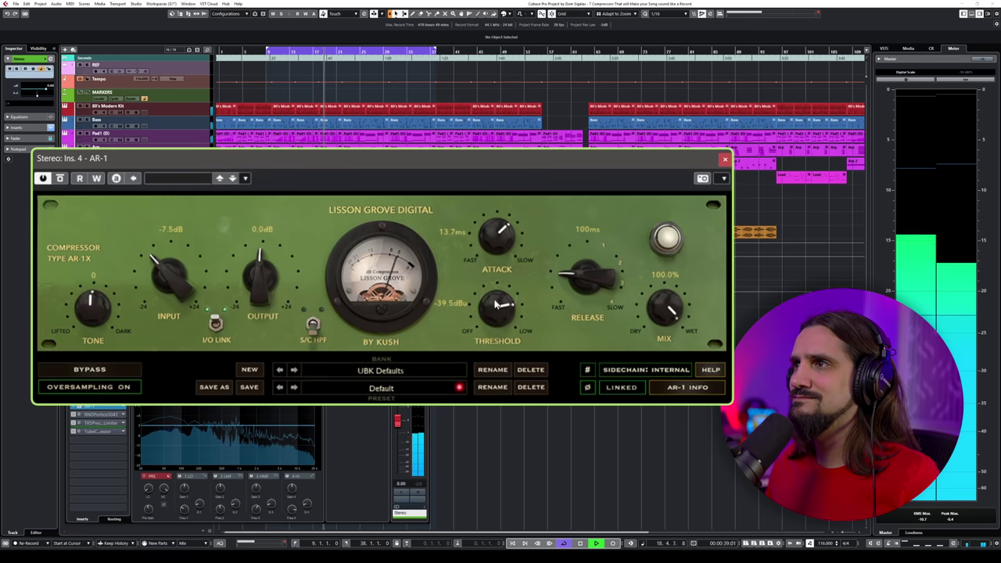
drag(496, 350, 495, 338)
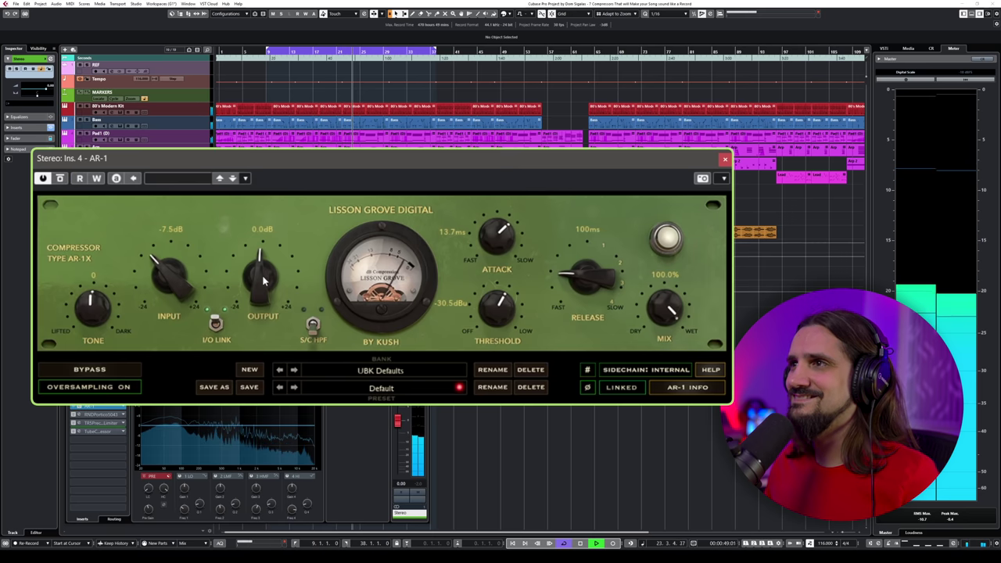
Step: Push the AR-1's threshold to -50.0 dBu and compare the heavily compressed mix with the bypassed signal
drag(484, 313, 495, 228)
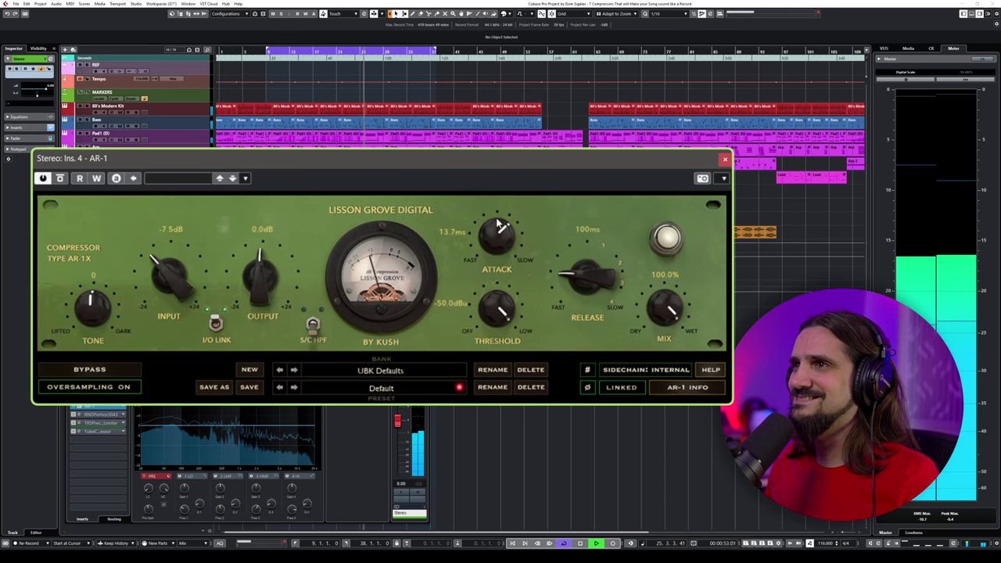
click(61, 180)
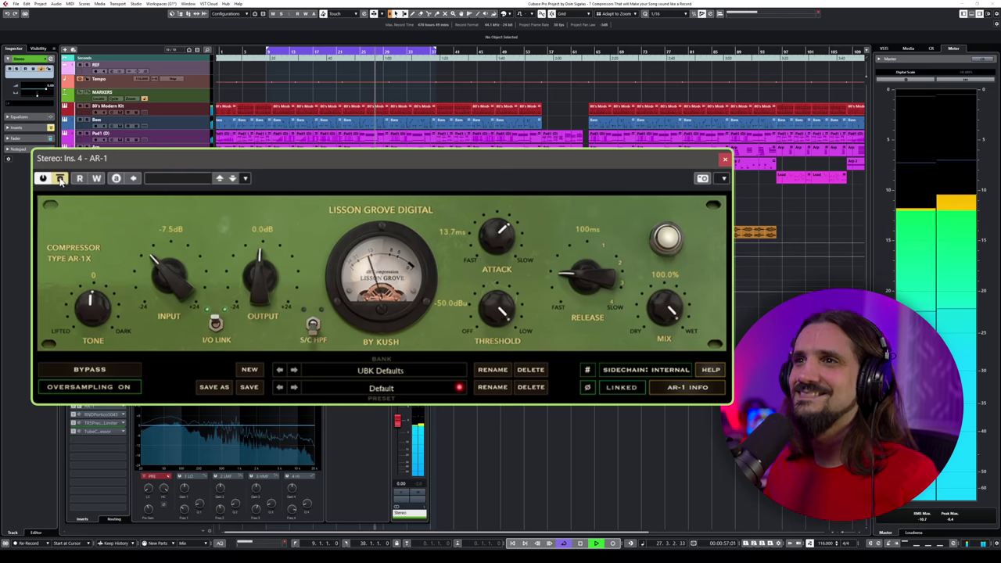
click(61, 179)
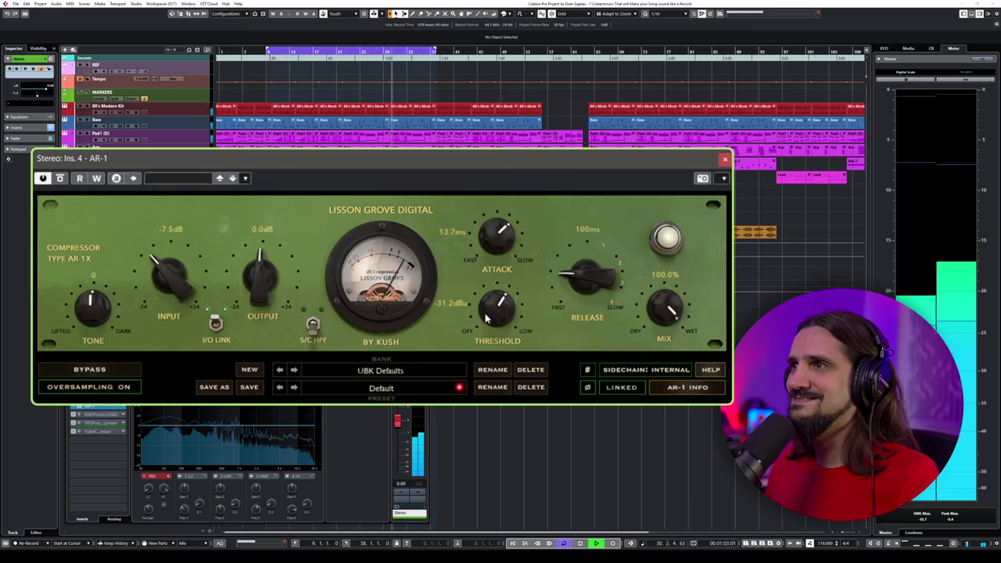
click(61, 179)
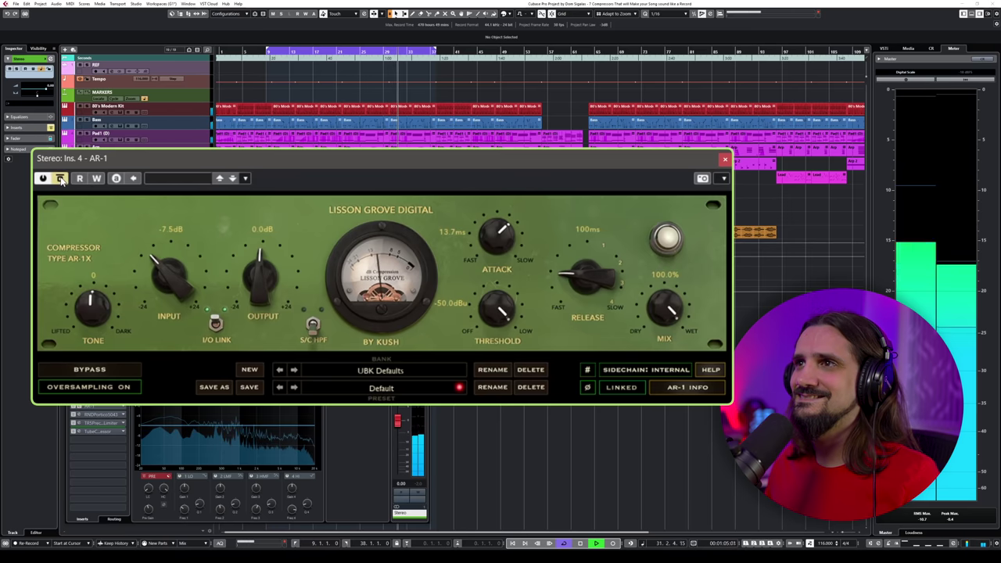
click(60, 179)
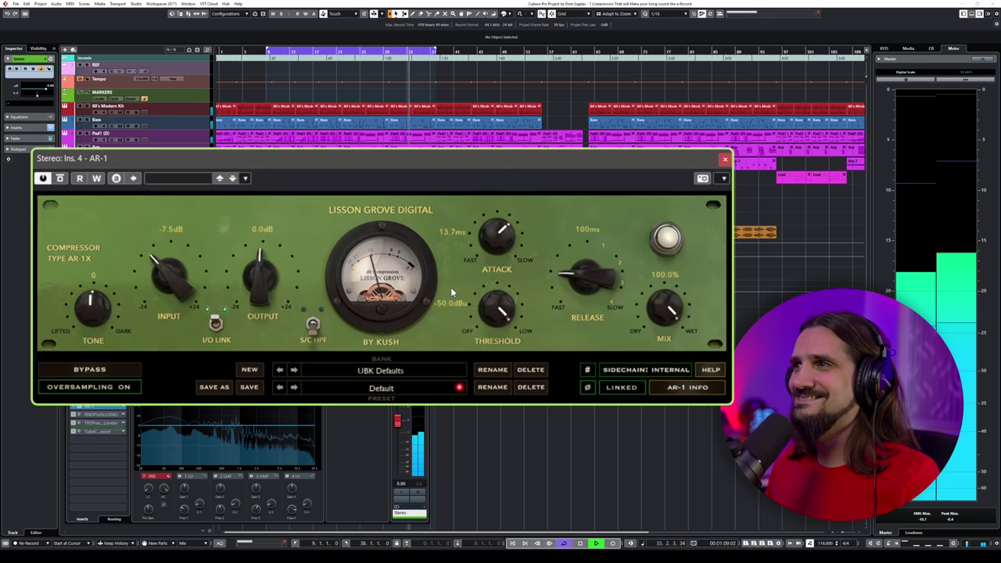
Step: Set the AR-1's threshold to -33.5 dBu and compare the compressed and bypassed mix from the start of the loop at bar 9
drag(500, 314, 496, 395)
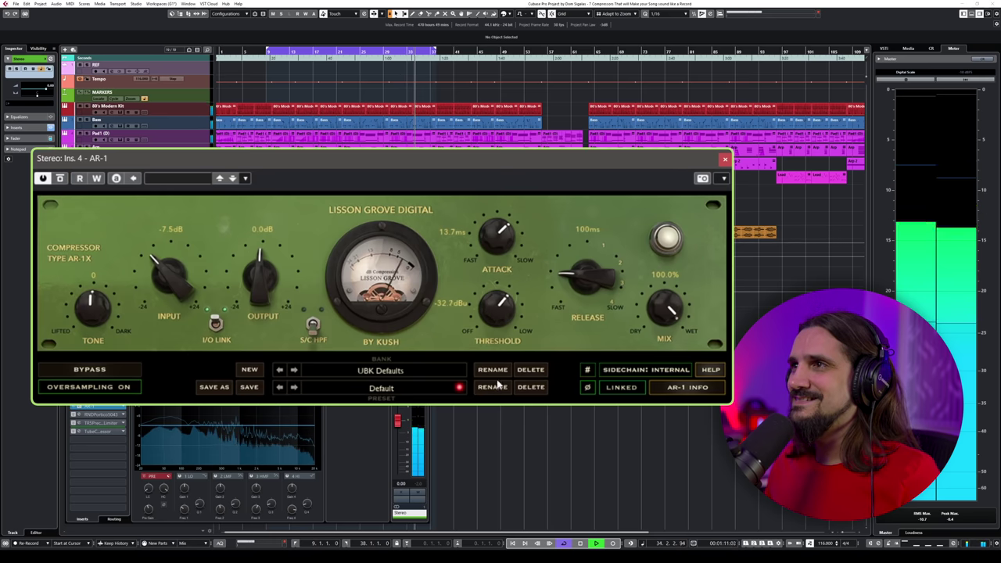
click(496, 385)
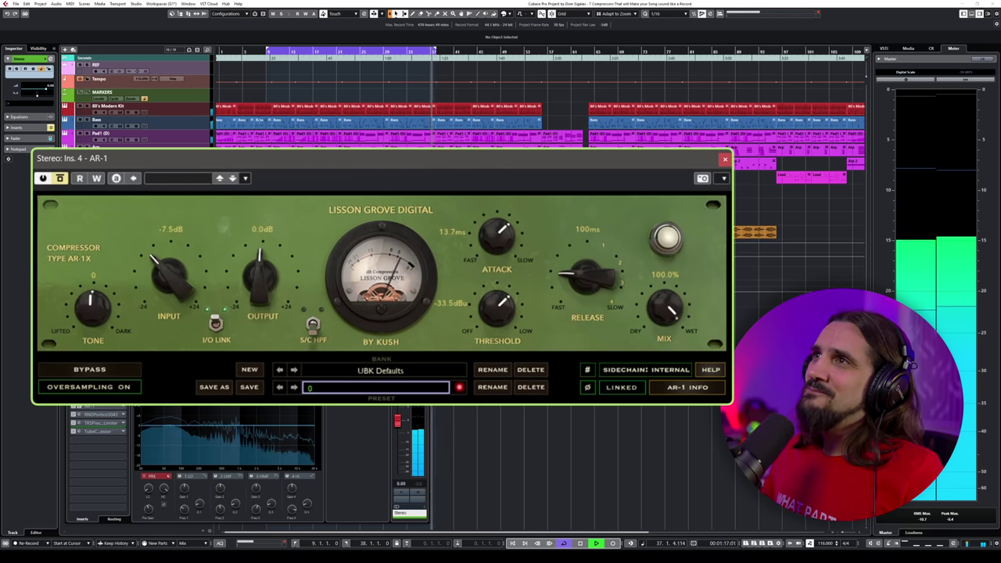
click(266, 54)
key(space)
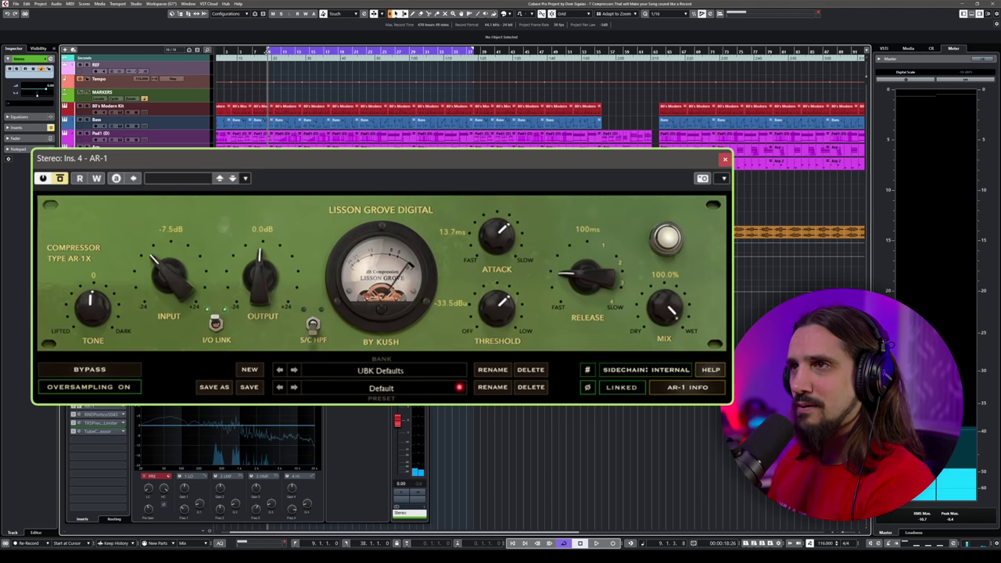
click(61, 179)
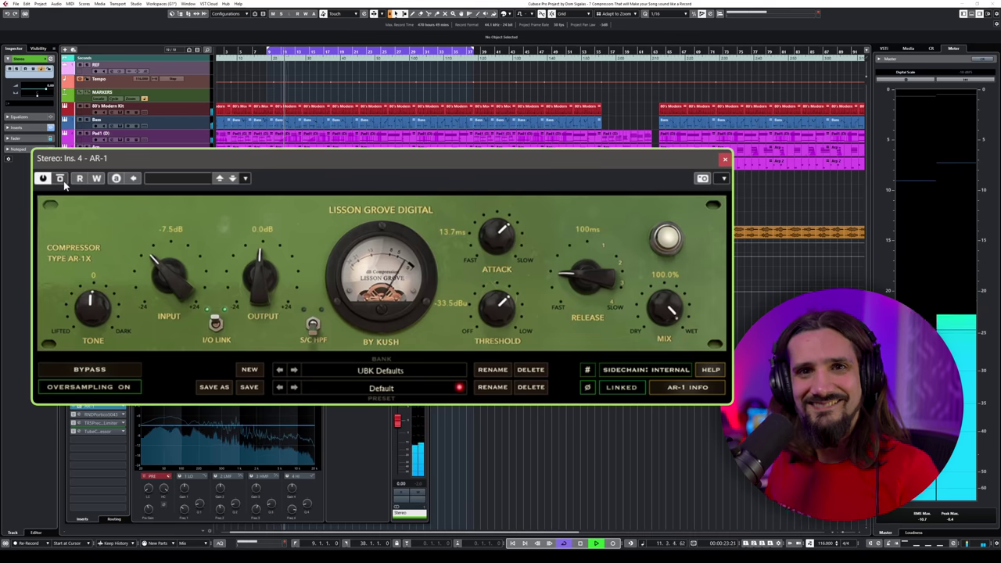
click(60, 178)
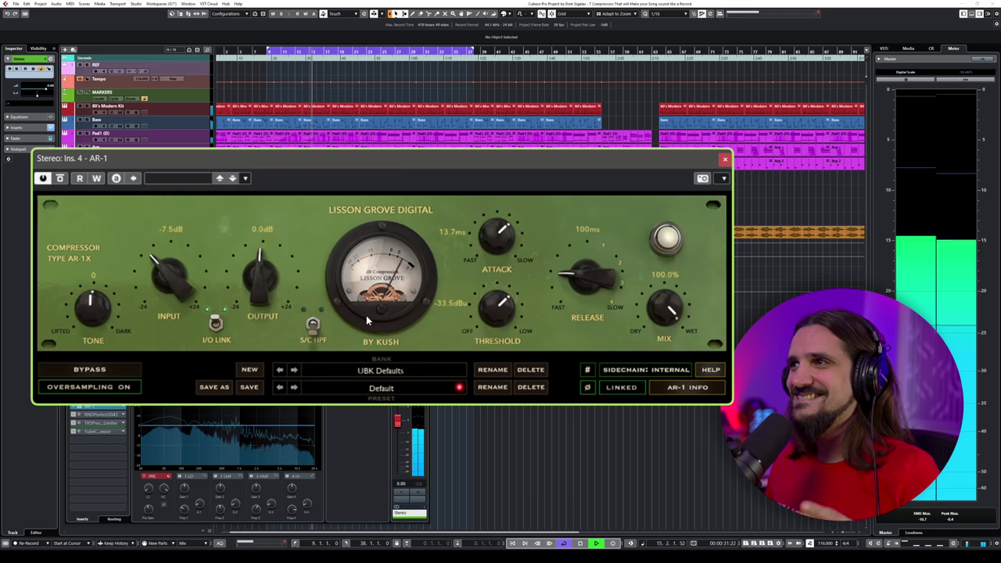
Step: Fine-tune the AR-1 to a threshold of -35.3 dBu and an attack of 15.2 ms, and close its window
drag(495, 310, 500, 300)
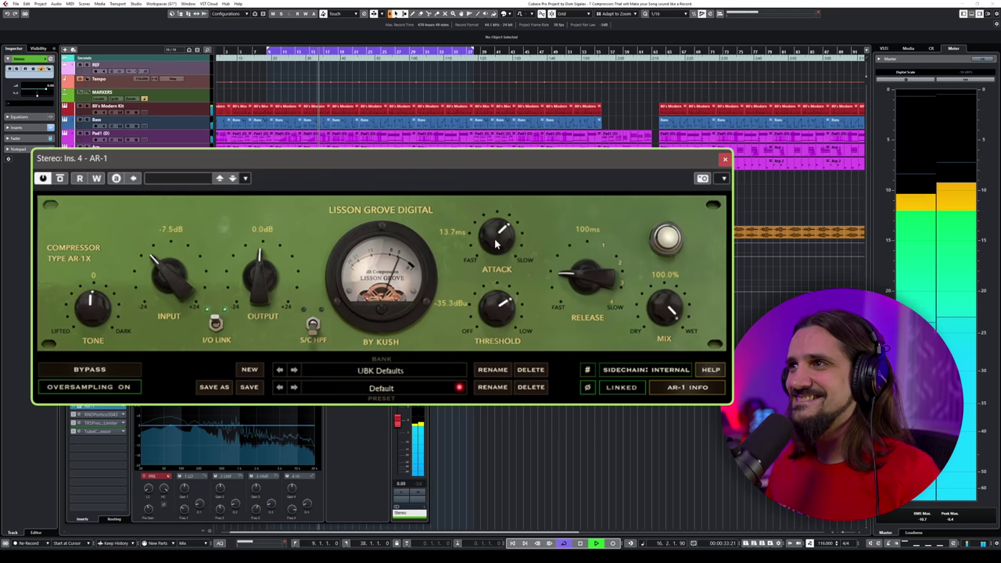
mouse_move(498, 238)
mouse_down()
mouse_move(502, 230)
mouse_move(507, 249)
mouse_up()
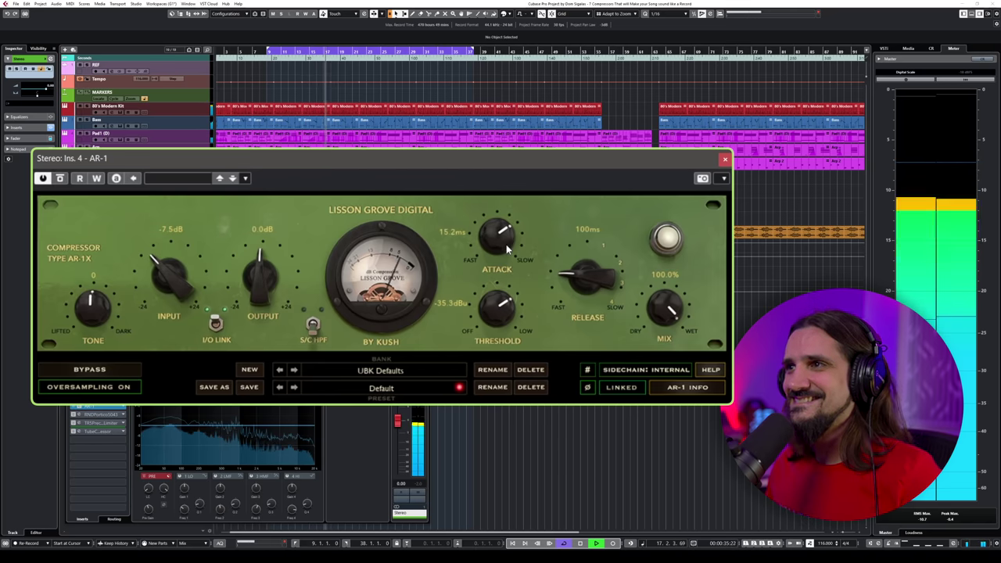
click(344, 370)
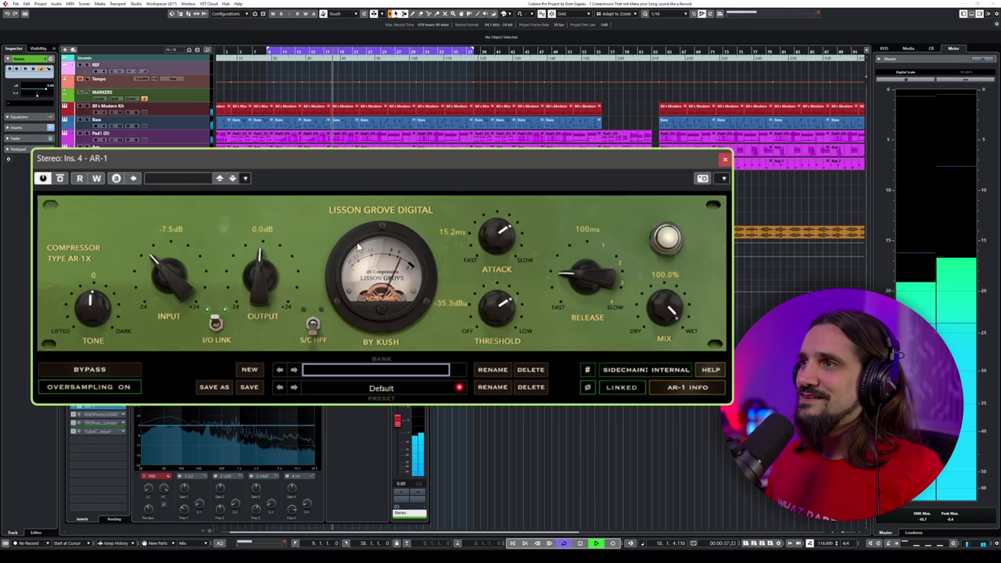
key(Escape)
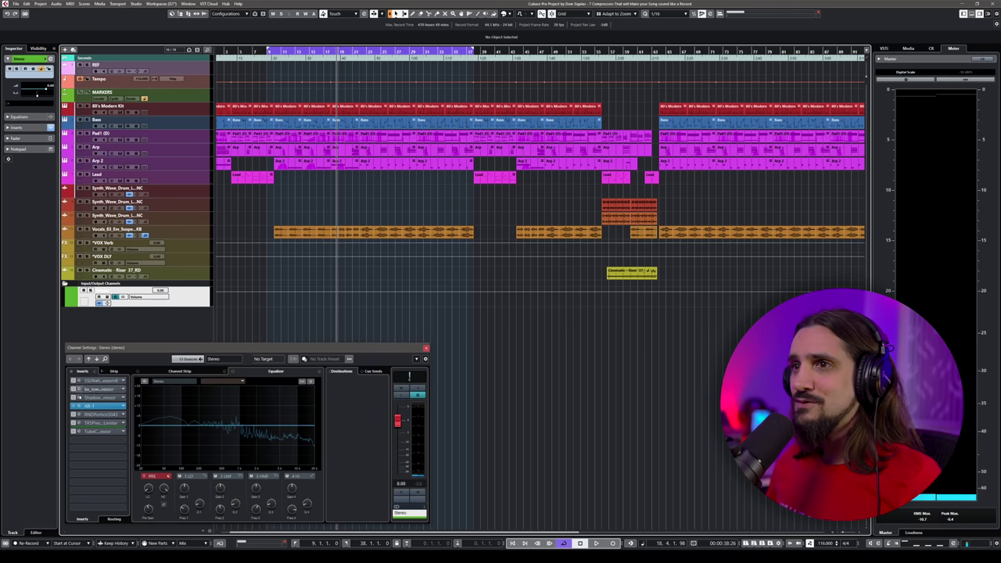
Step: Open the RND Portico 5043 insert of the stereo channel, place its window above the channel settings and start playback
click(89, 416)
drag(577, 387, 358, 243)
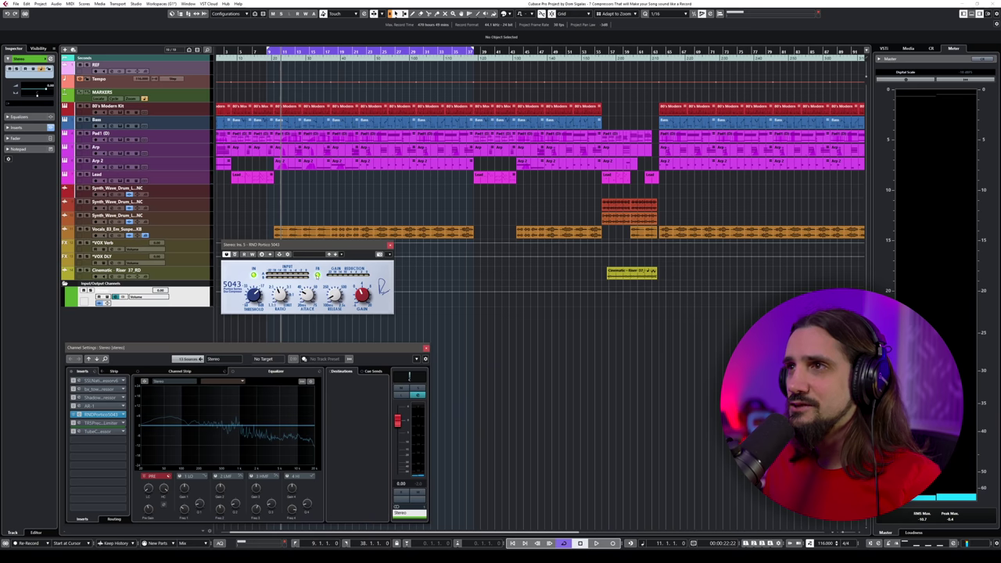
key(space)
mouse_move(261, 279)
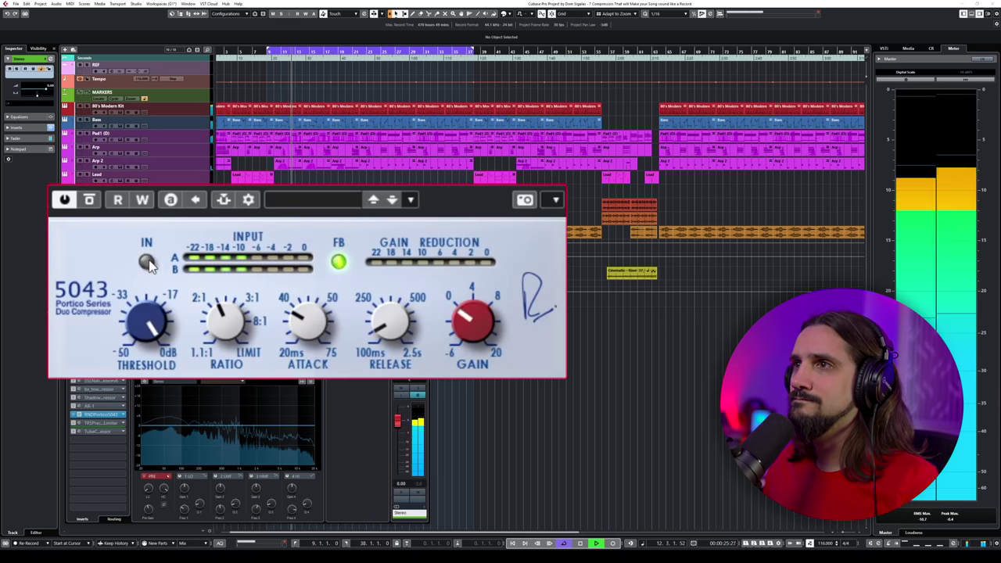
Step: Switch the Portico 5043's compression in, set its threshold to -21.0 dB and lengthen the attack slightly
drag(149, 311, 148, 360)
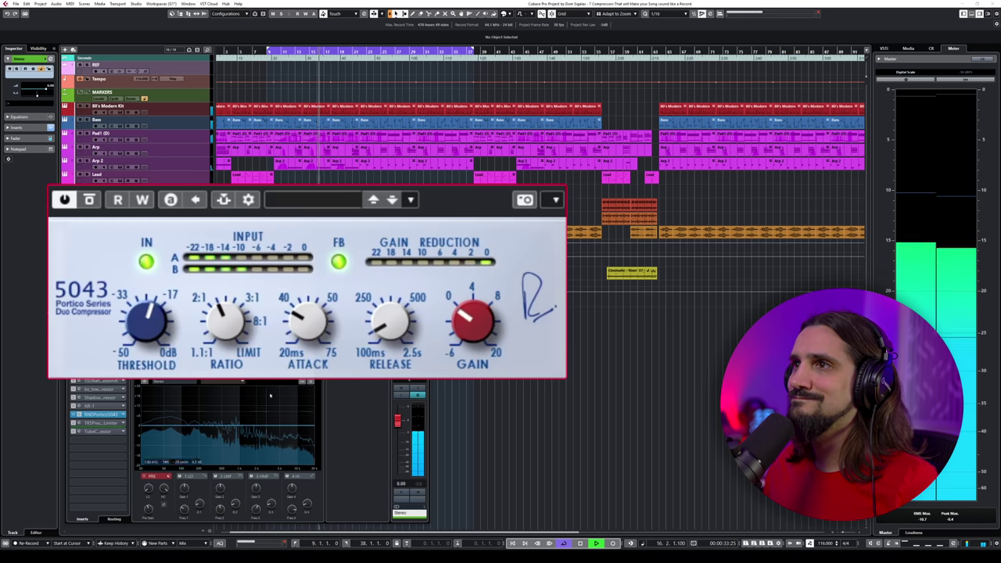
drag(136, 324, 135, 321)
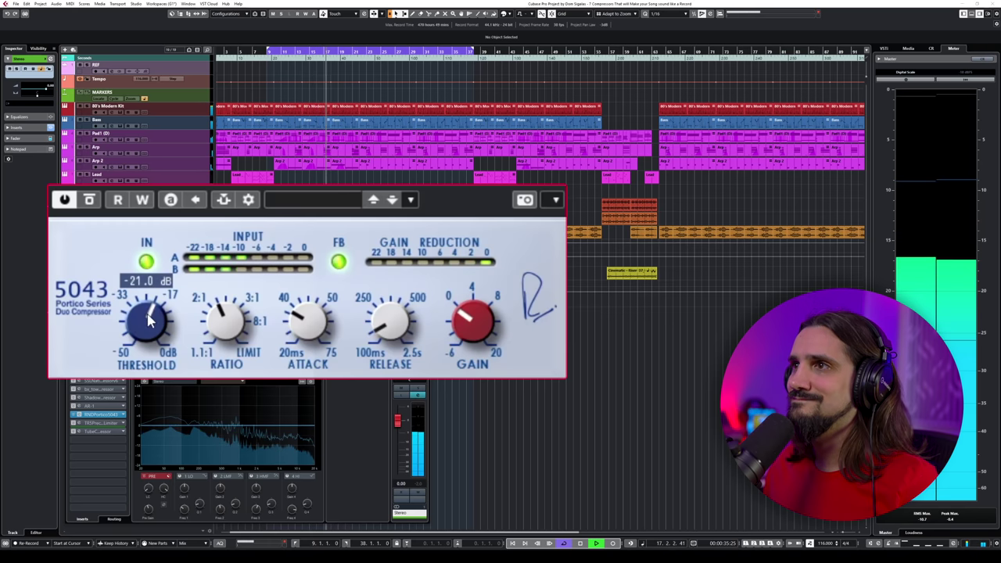
drag(309, 316, 306, 291)
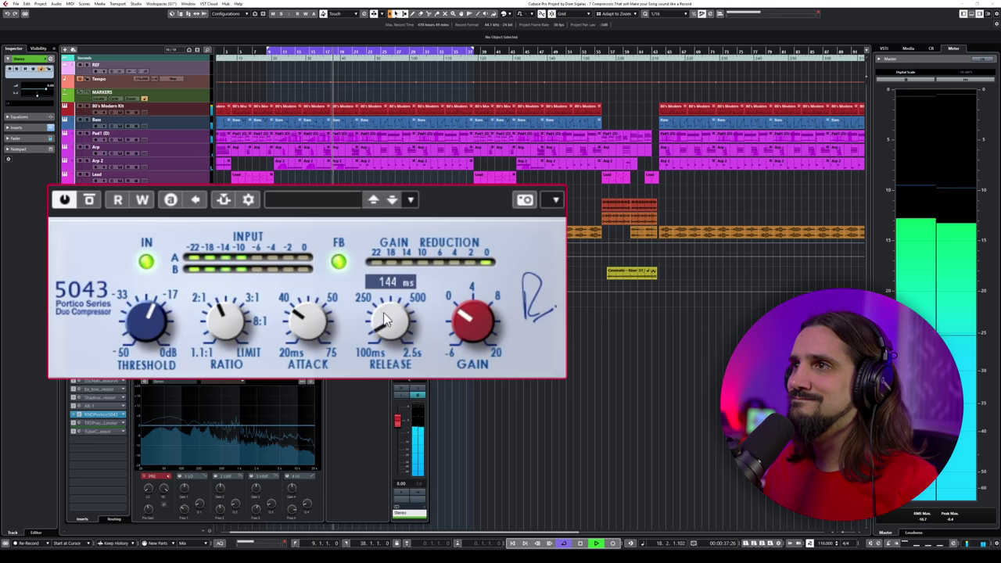
Step: Raise the 5043's gain to 2.2 dB and lower its threshold to -22.0 dB, comparing the mix with the compressor out and in
mouse_move(472, 295)
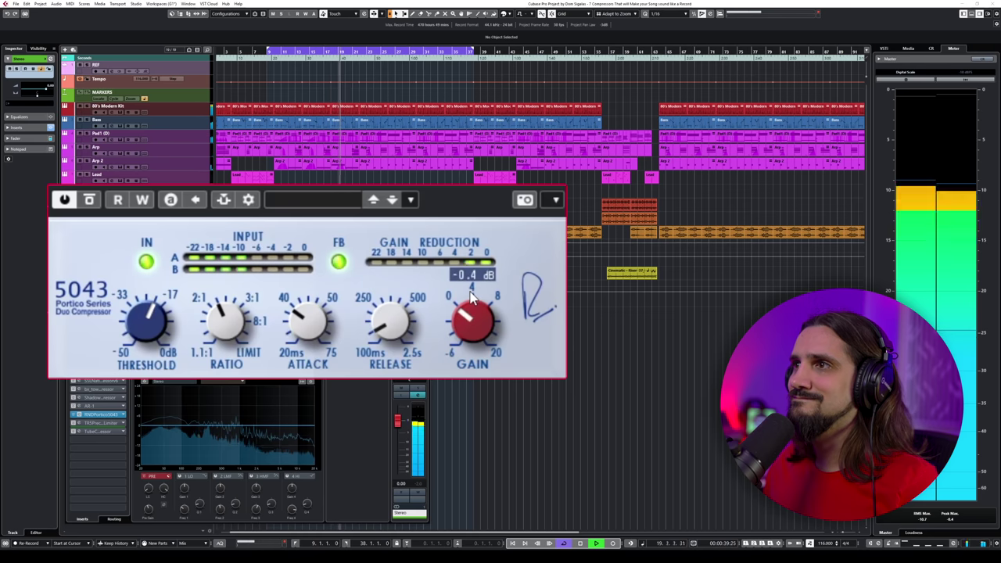
drag(471, 274, 472, 237)
click(147, 262)
mouse_move(477, 311)
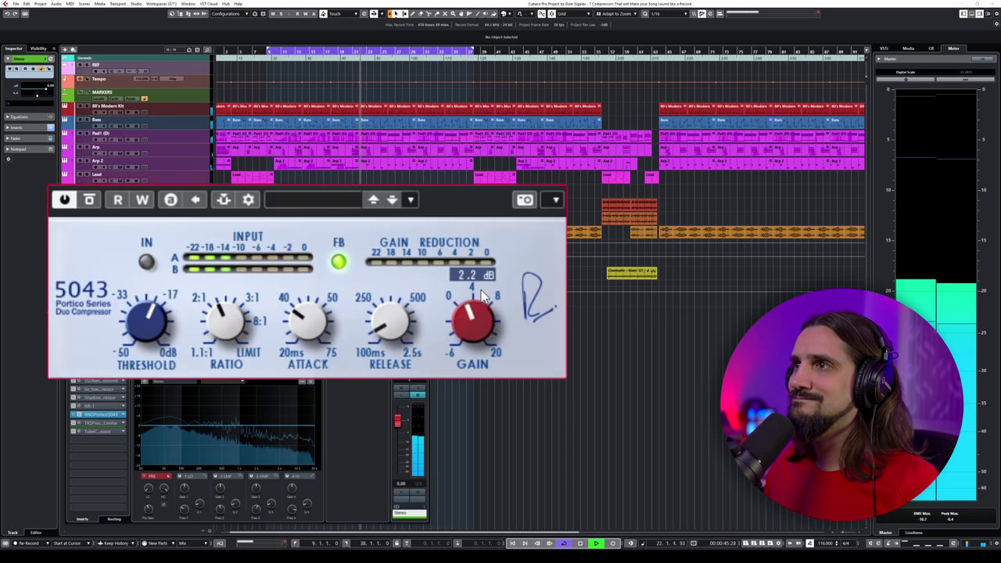
mouse_move(125, 338)
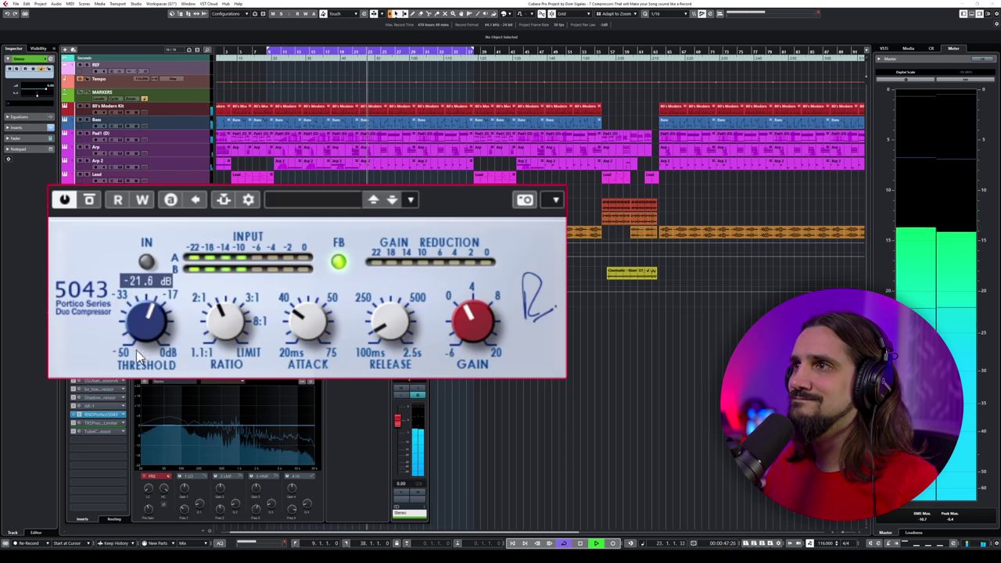
click(146, 261)
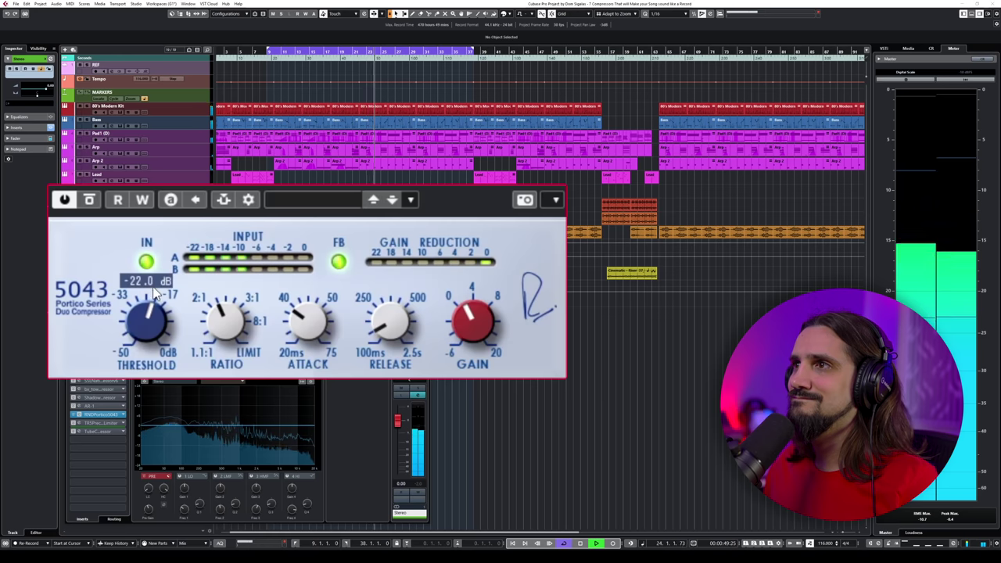
Step: Fine-tune the 5043's gain to 2.2 dB and raise its ratio to just below 3:1
drag(470, 320, 466, 310)
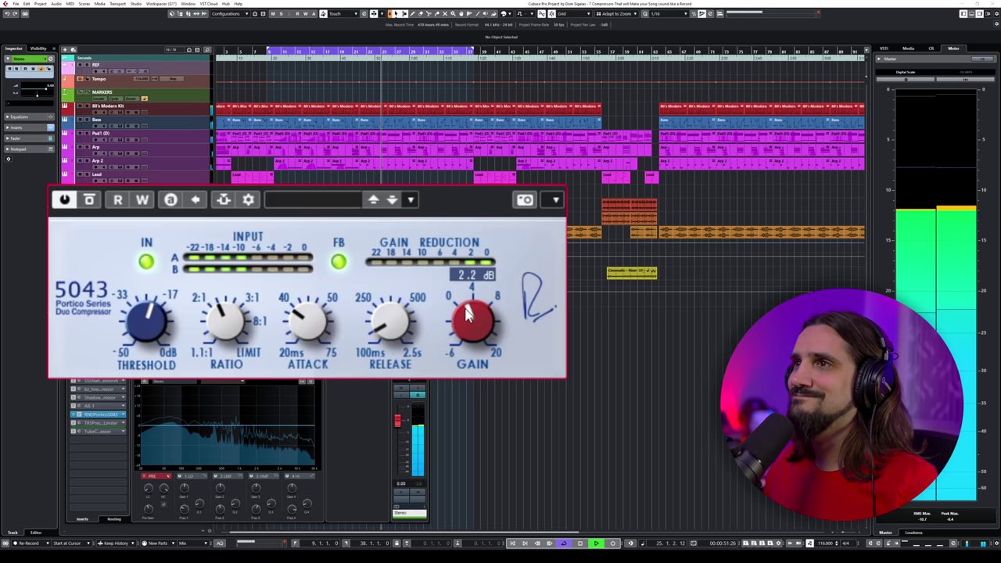
click(90, 201)
drag(226, 319, 238, 188)
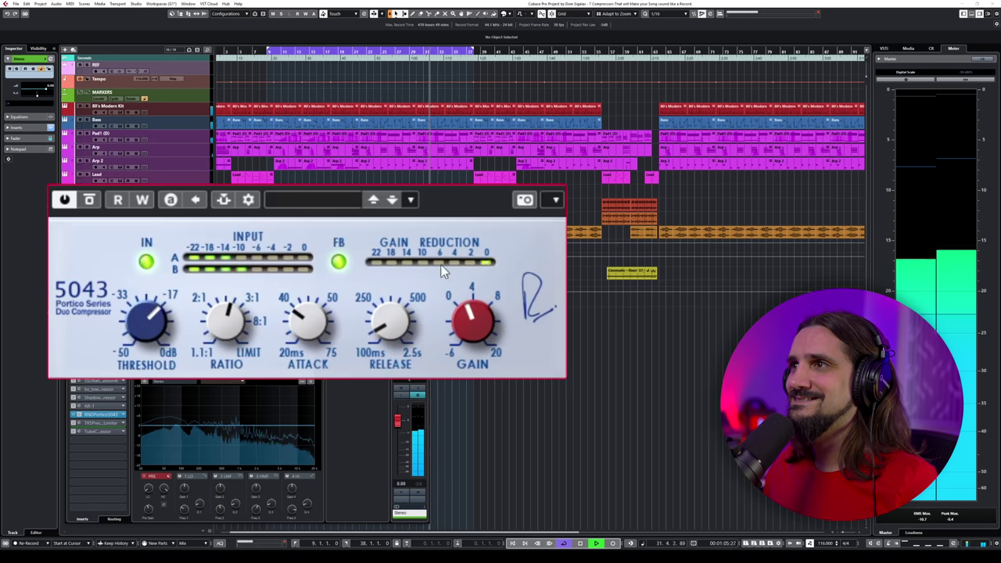
Step: Compare the mix with the 5043 active and bypassed, leaving the plug-in bypassed and stopping playback
click(91, 202)
click(90, 202)
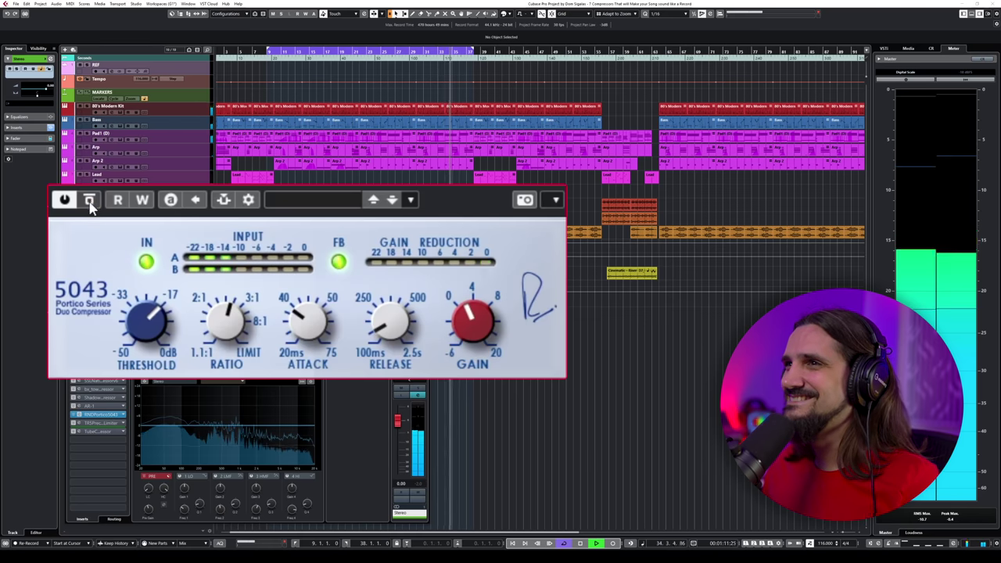
click(90, 201)
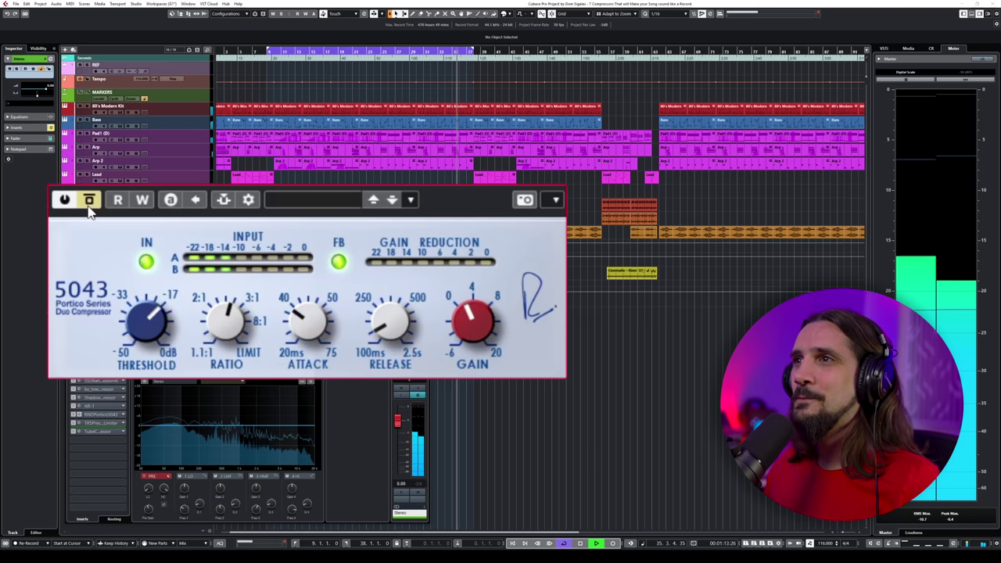
key(space)
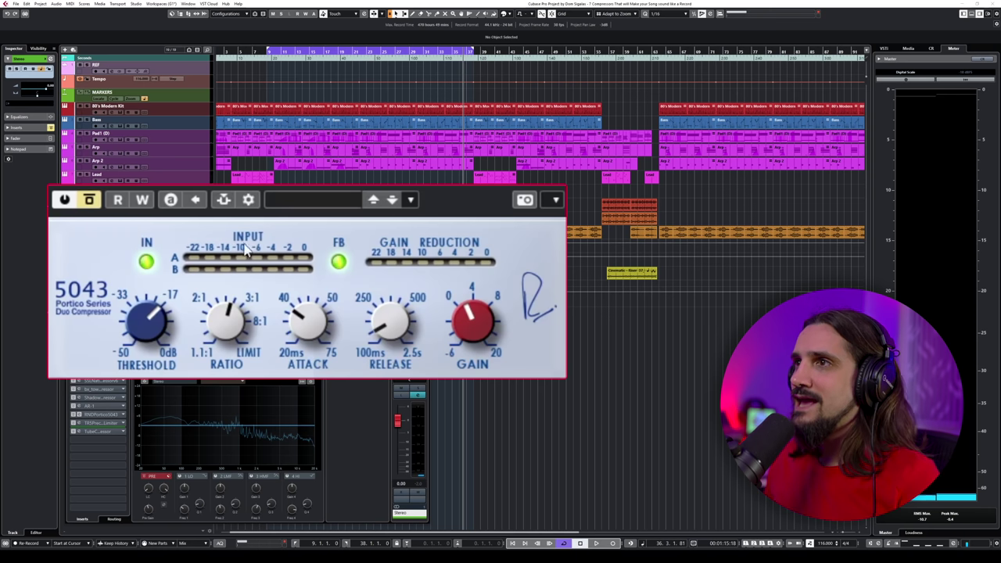
Step: Switch off the 5043's feedback mode, fine-tune its threshold and take the plug-in out of bypass
click(341, 264)
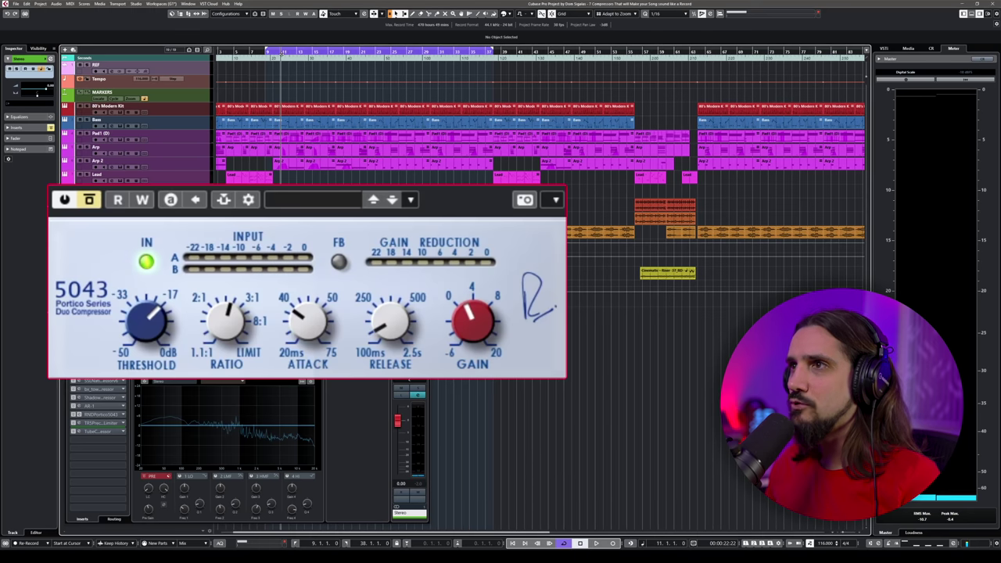
drag(143, 333, 142, 224)
click(89, 200)
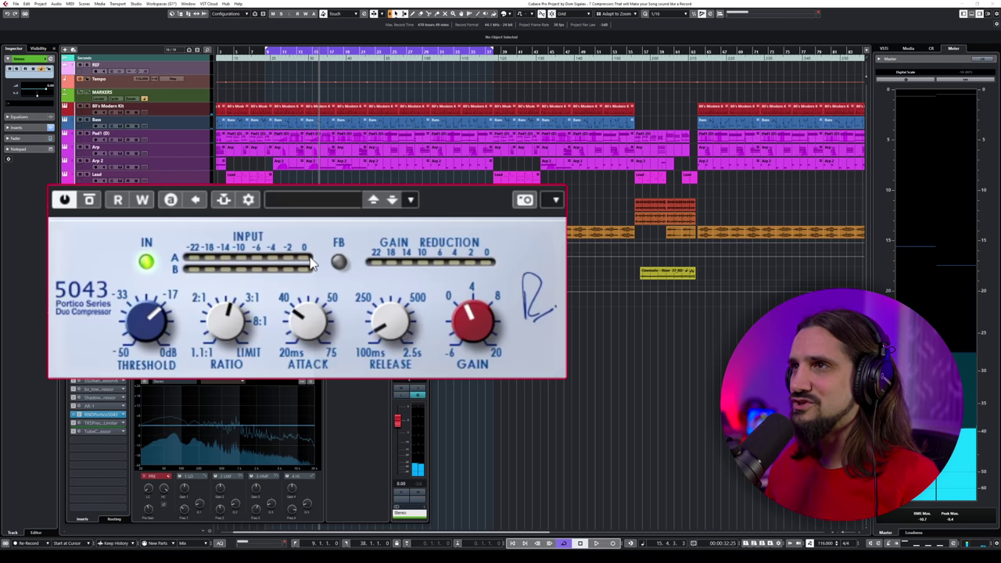
Step: Play the mix and compare it with the 5043's compression switched out and in
mouse_move(354, 280)
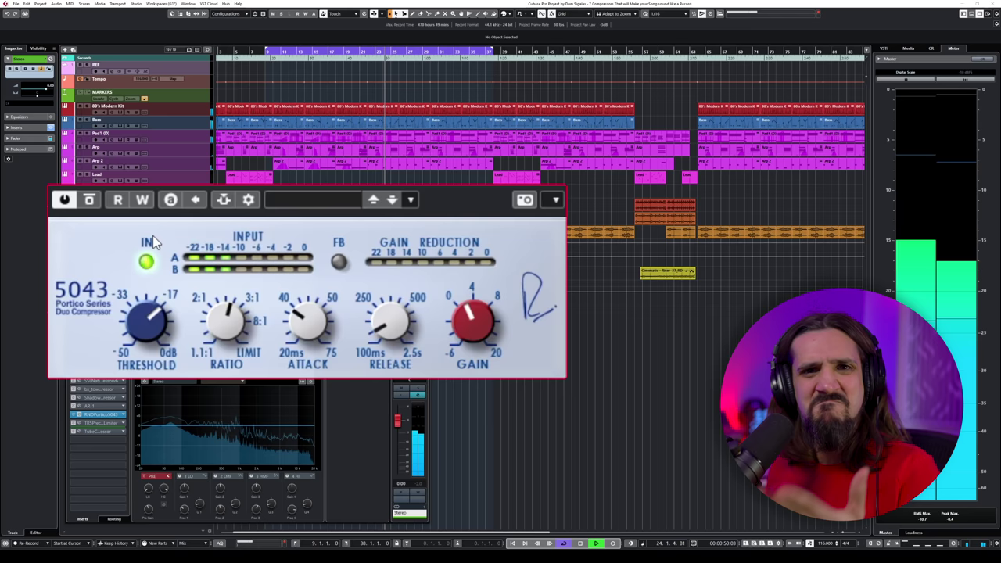
click(146, 262)
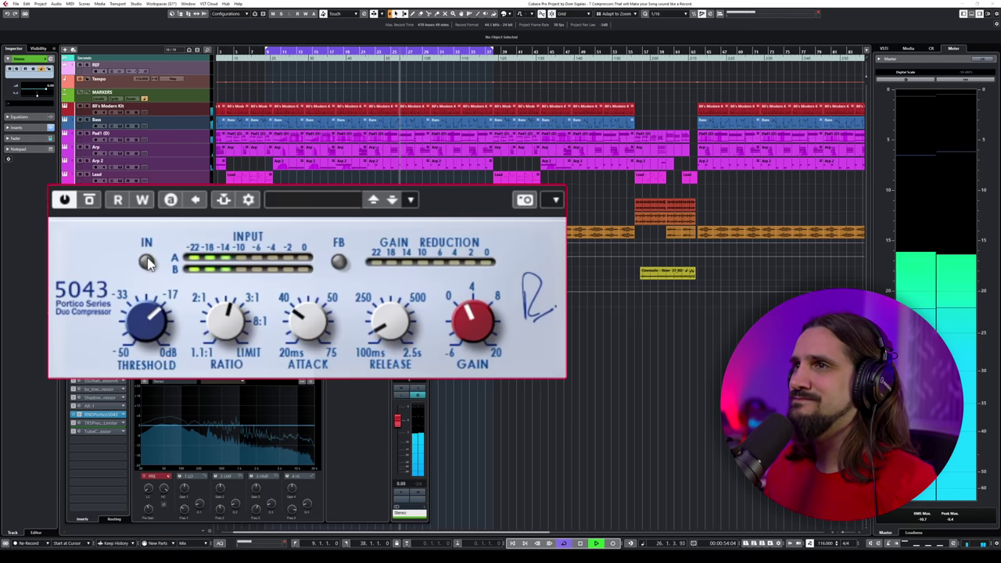
click(146, 261)
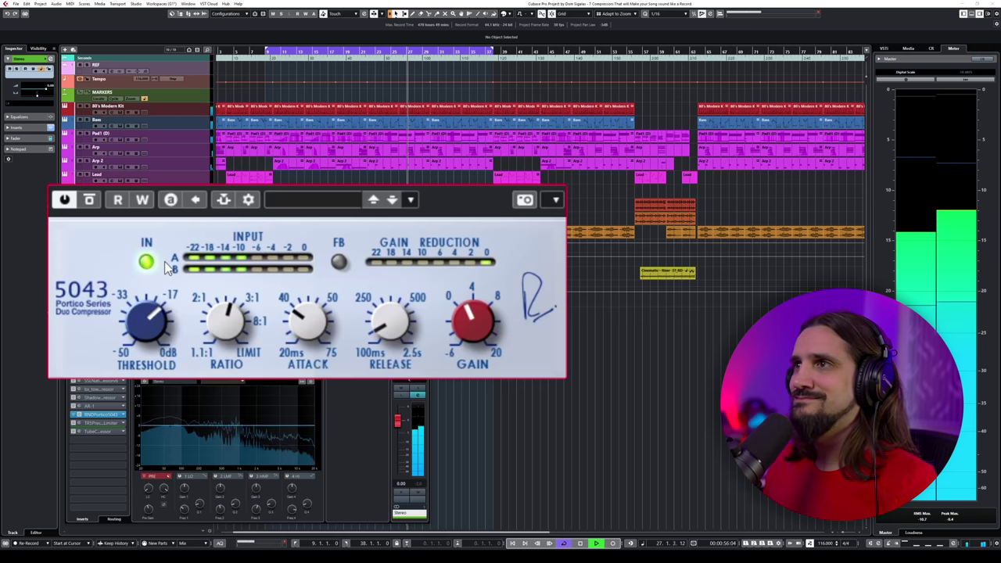
mouse_move(292, 311)
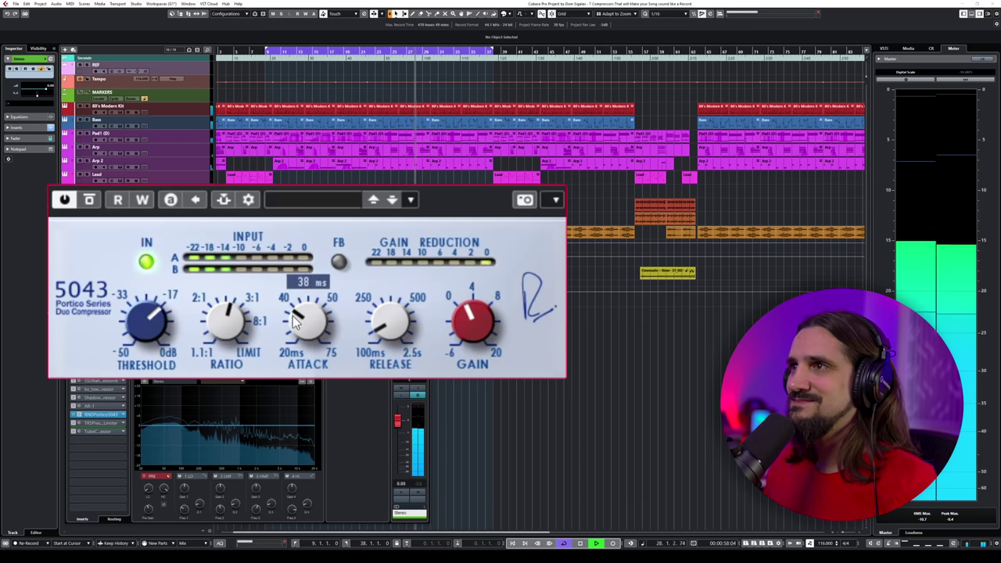
mouse_move(148, 281)
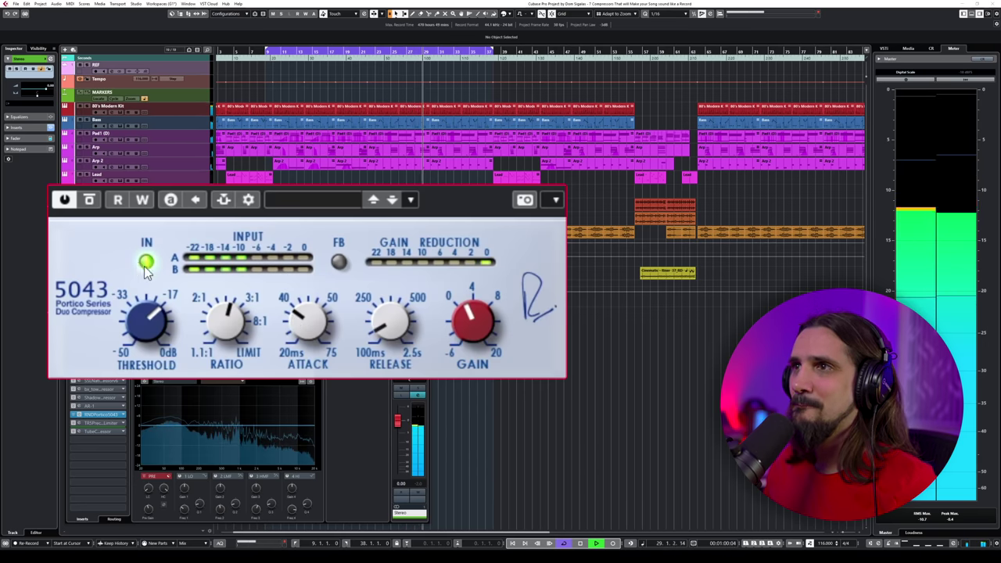
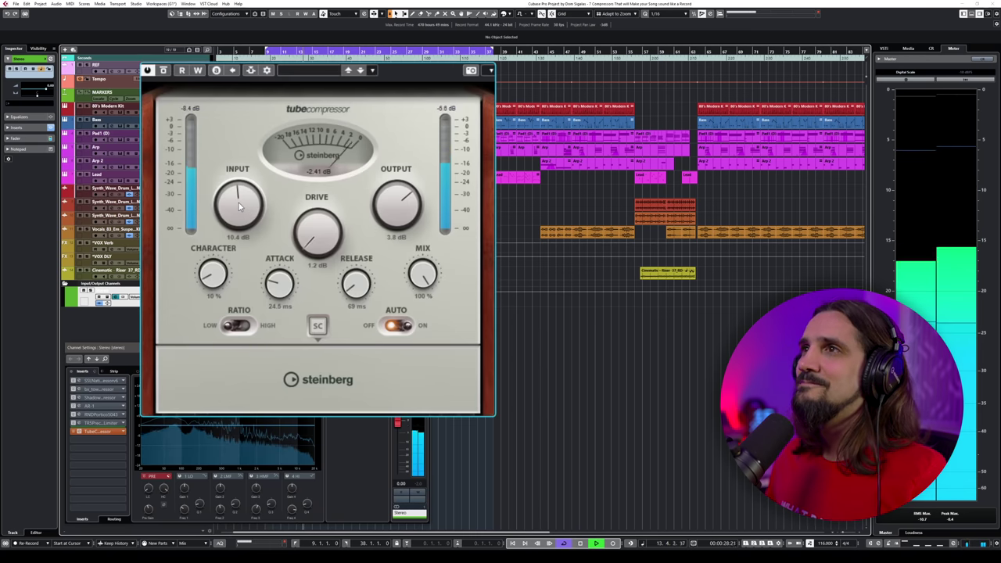
Step: Compare the mix with the TubeCompressor bypassed and active, reducing its output to 2.4 dB to match the level
click(164, 71)
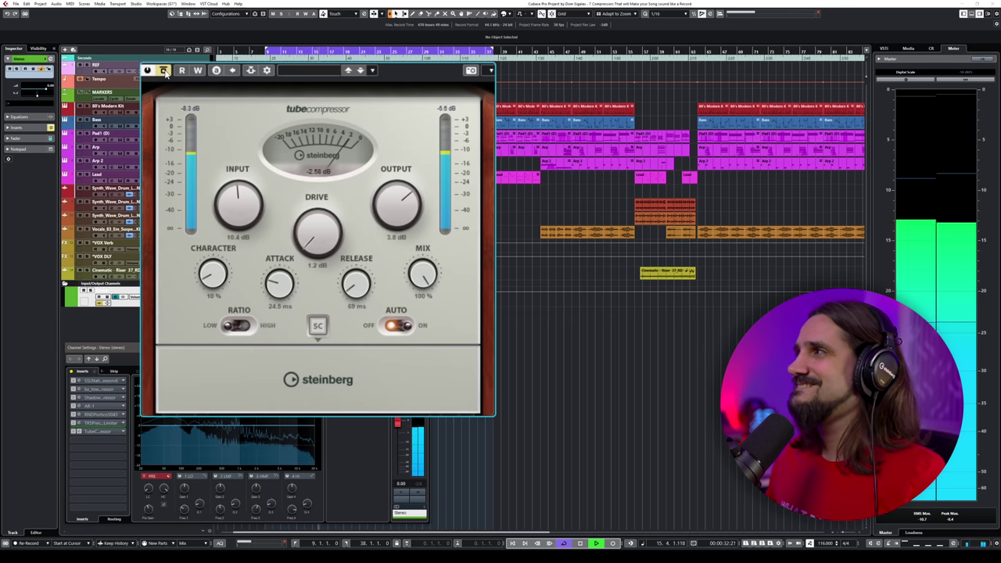
click(164, 71)
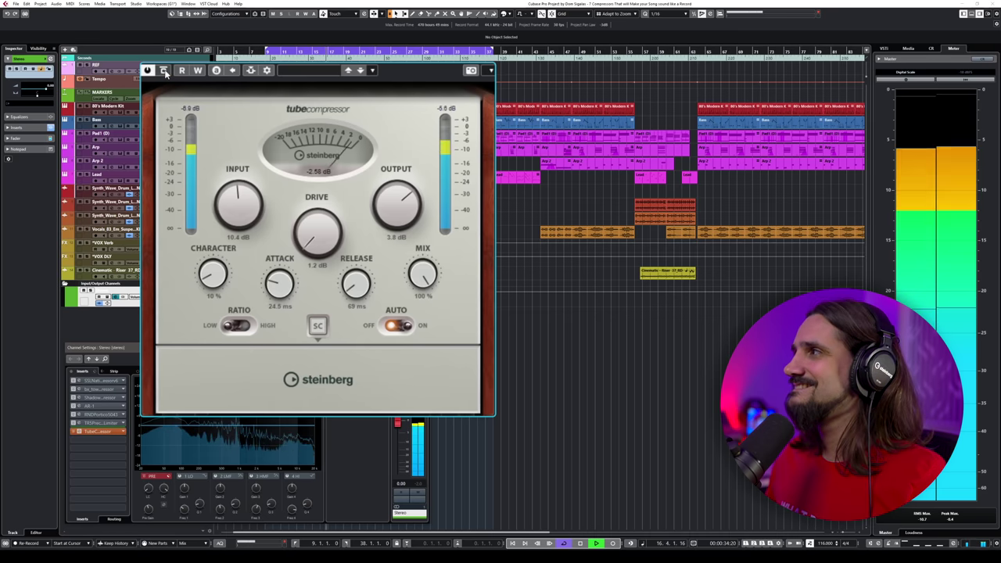
drag(390, 193, 393, 200)
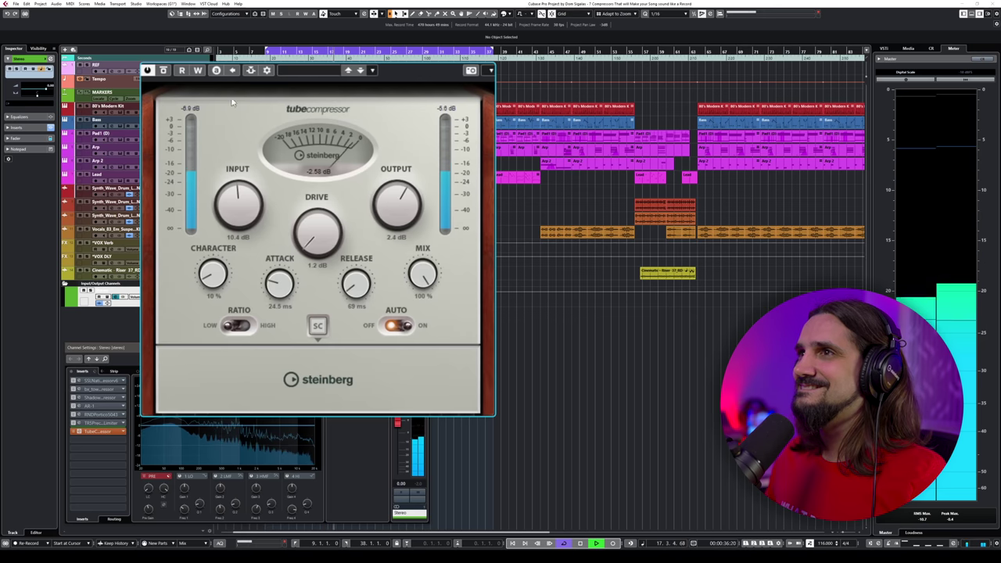
click(164, 72)
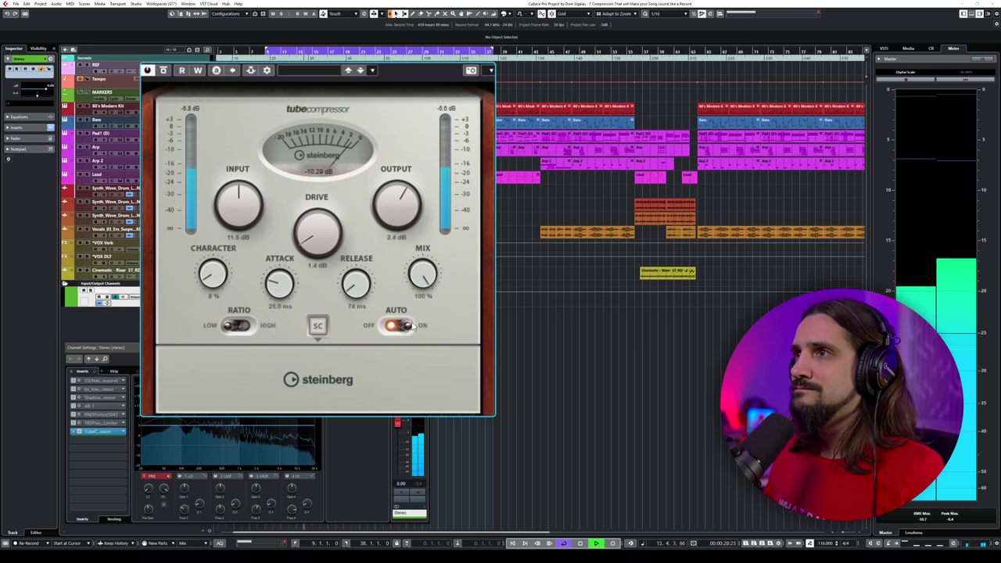
Step: Try the TubeCompressor with auto release off, set its release to 99 ms and input to 11.9 dB, and turn Auto back on
click(407, 326)
mouse_move(350, 290)
mouse_down()
mouse_move(353, 260)
mouse_move(354, 293)
mouse_up()
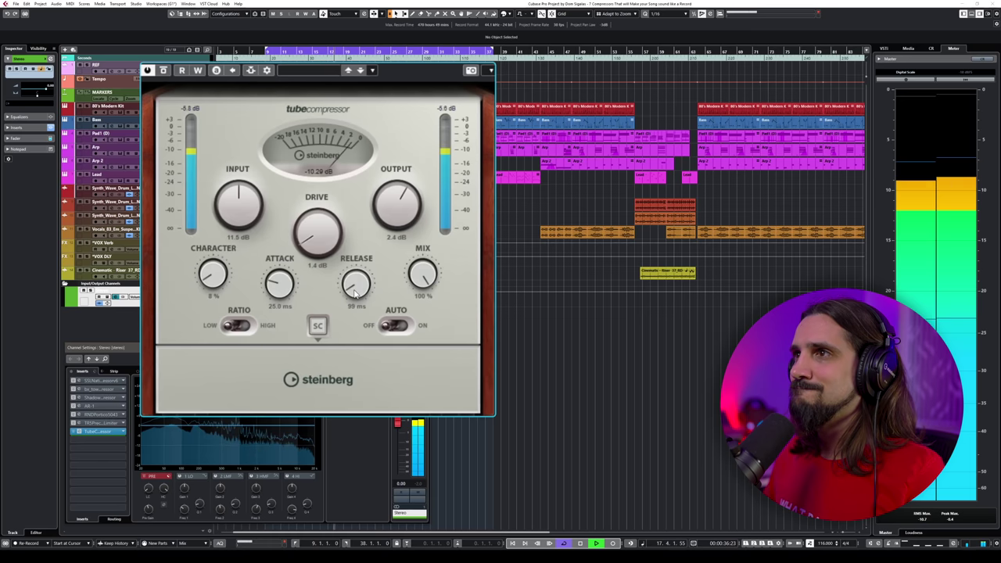
mouse_move(247, 210)
mouse_down()
mouse_move(247, 201)
mouse_move(247, 218)
mouse_up()
click(395, 326)
drag(240, 211, 240, 210)
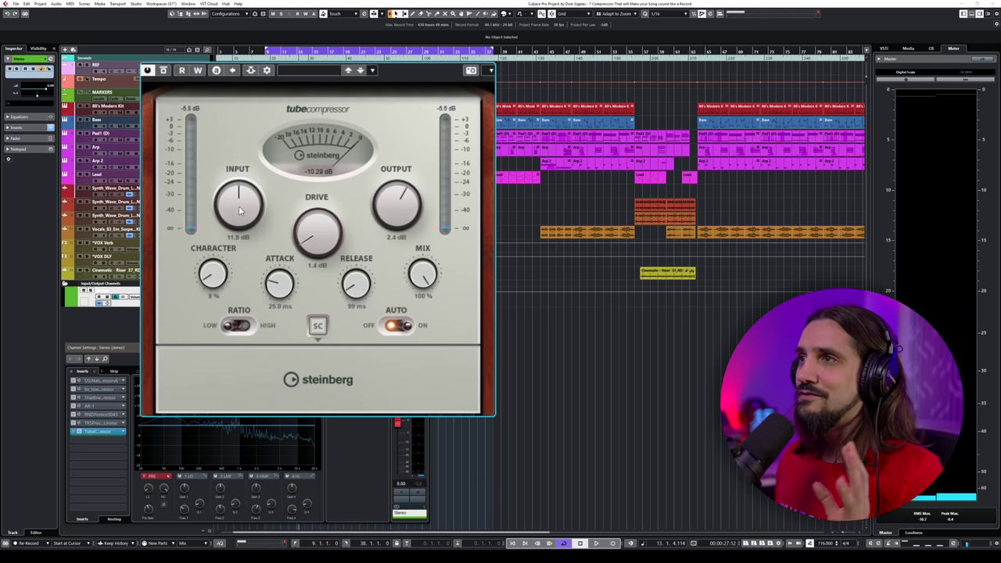
Step: During playback, raise the TubeCompressor's drive to 2.5 dB and adjust its output to 2.2 dB, comparing against bypass
key(space)
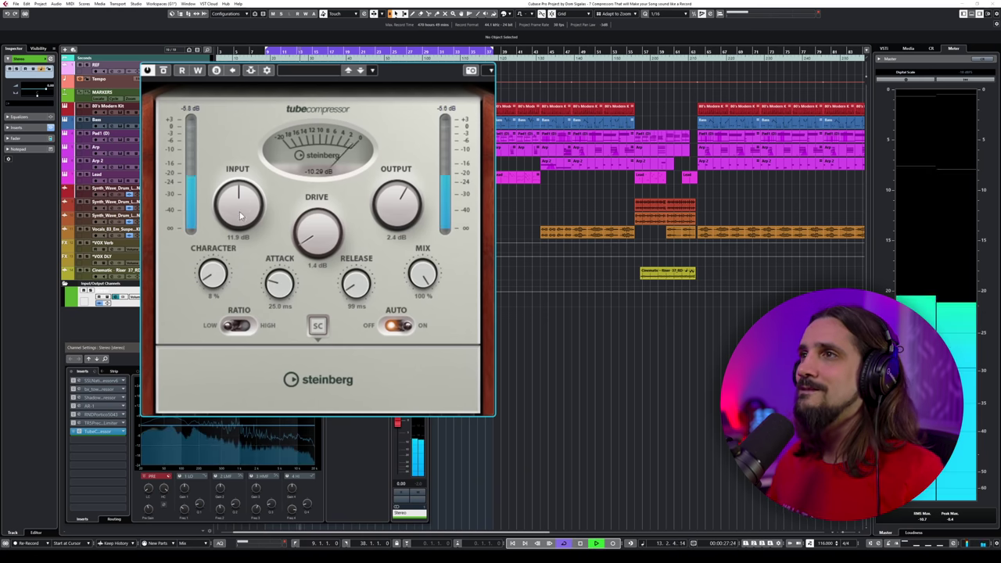
drag(313, 241, 309, 209)
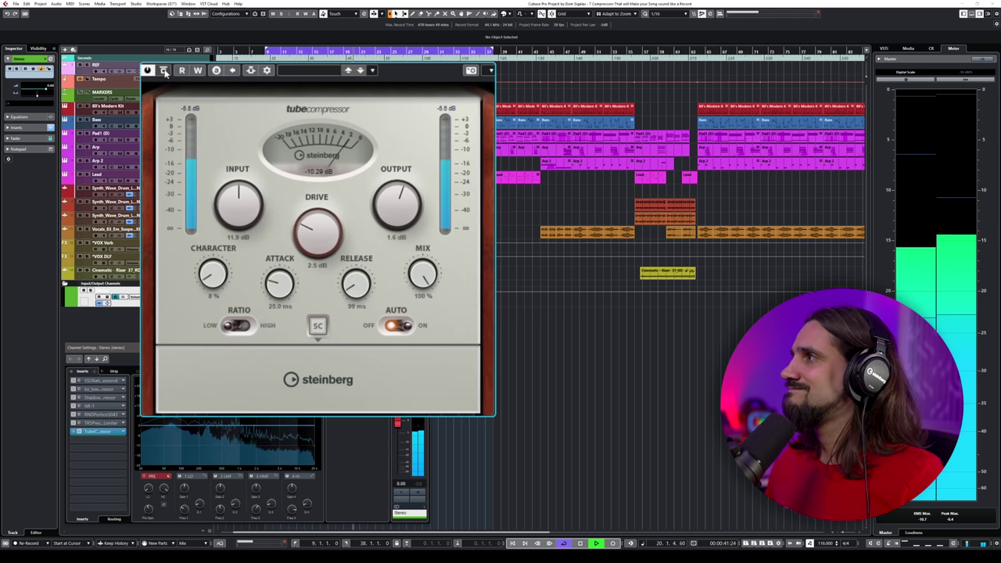
drag(378, 207, 378, 201)
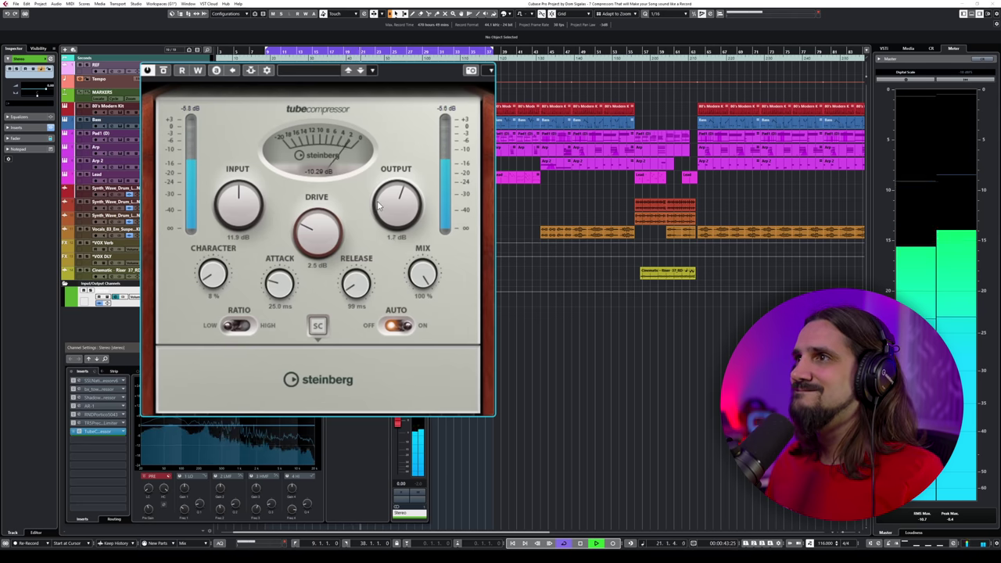
click(163, 72)
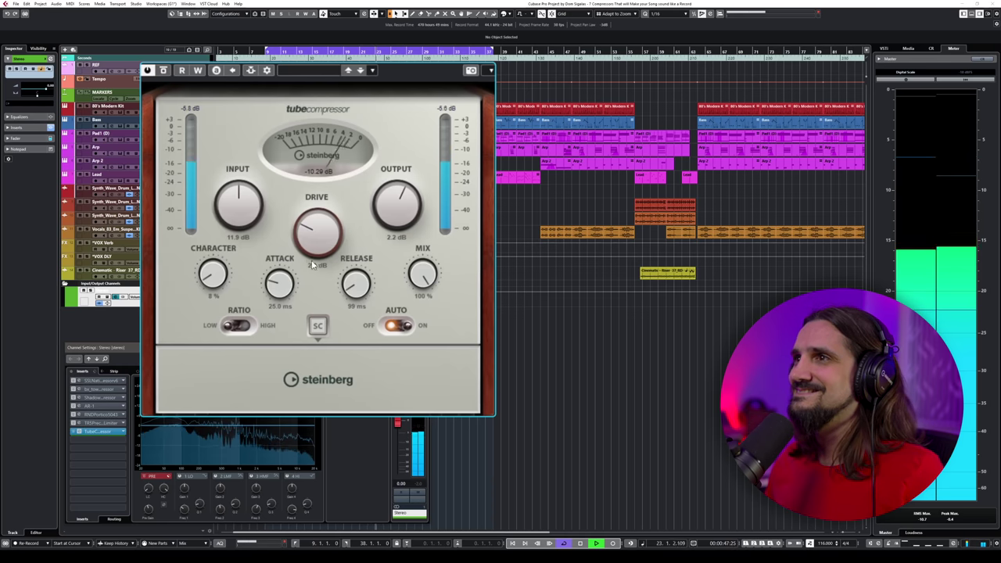
key(space)
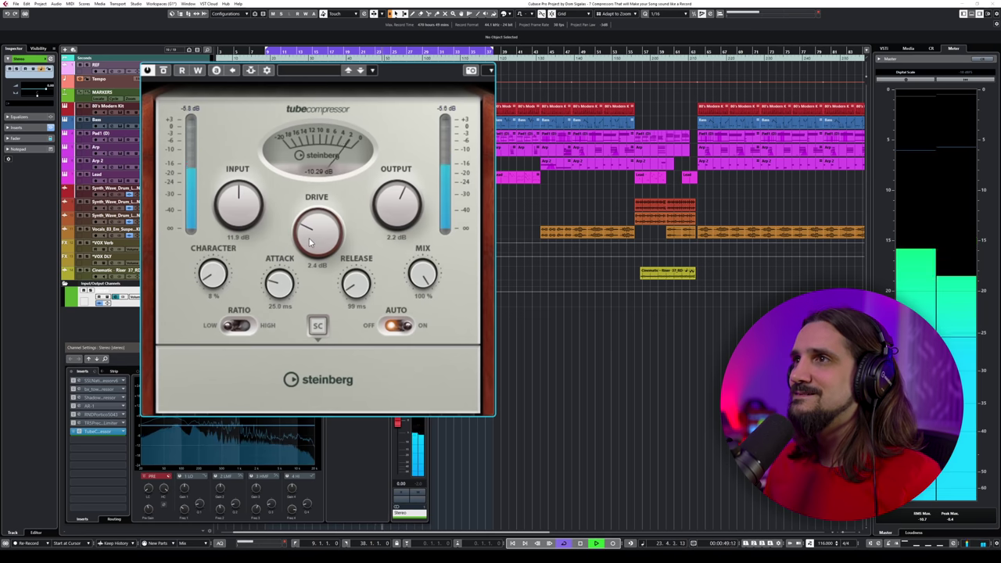
Step: Lower the TubeCompressor's drive to 1.6 dB and compare the mix with the plug-in bypassed and active
drag(309, 240, 316, 265)
click(163, 70)
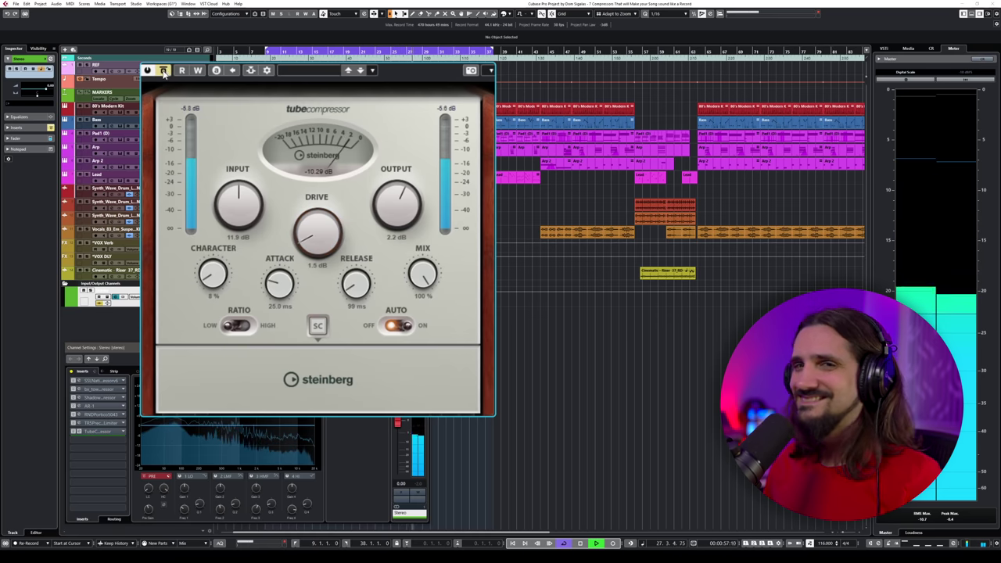
click(163, 70)
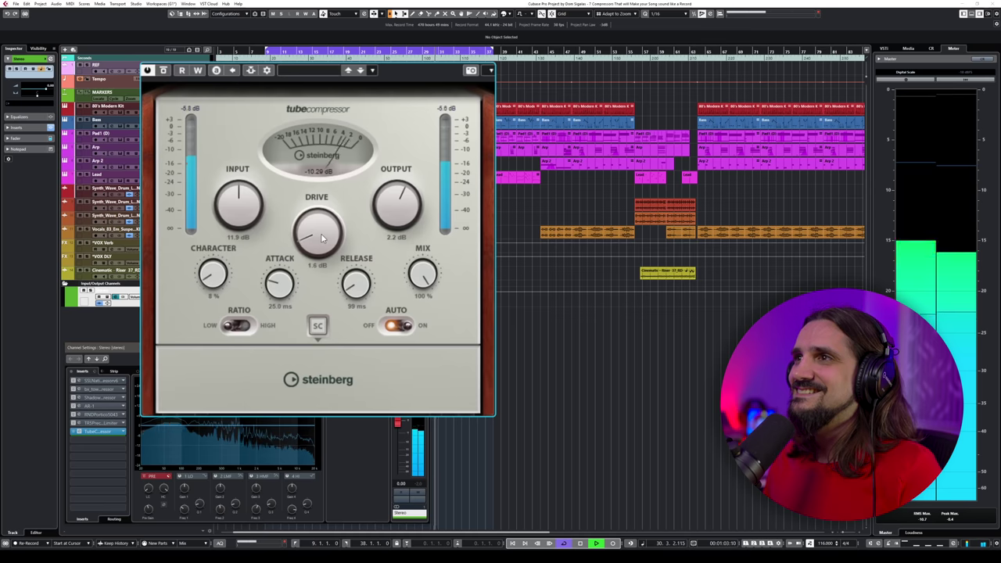
Step: Try the TubeCompressor's high ratio with the input lowered to 5.4 dB, comparing playback against bypass
click(247, 328)
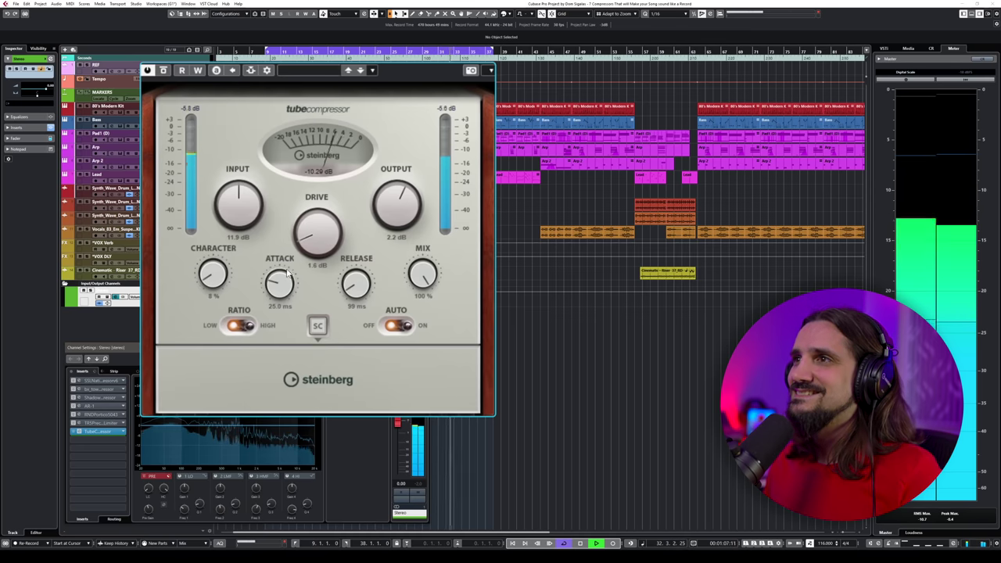
drag(235, 220, 230, 219)
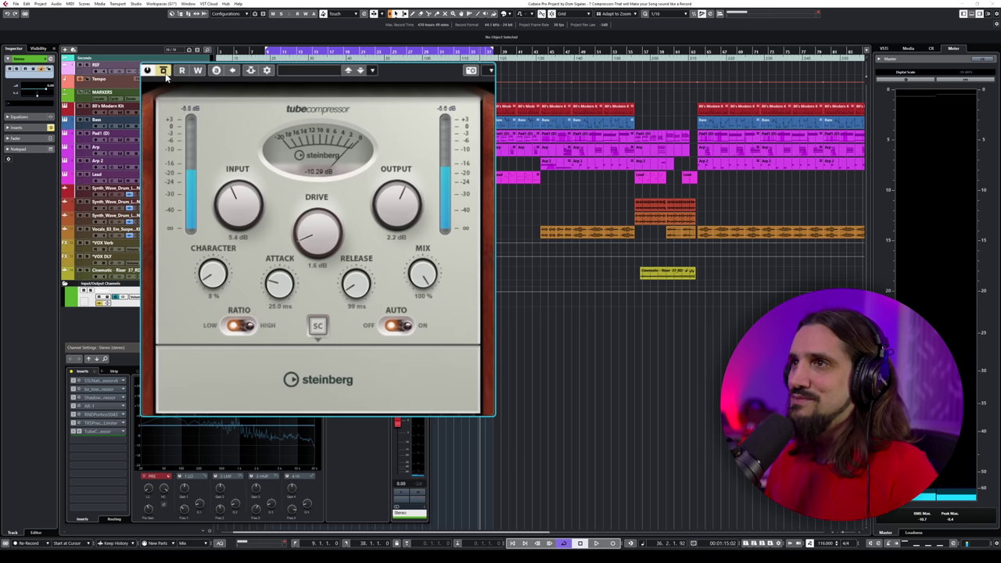
key(space)
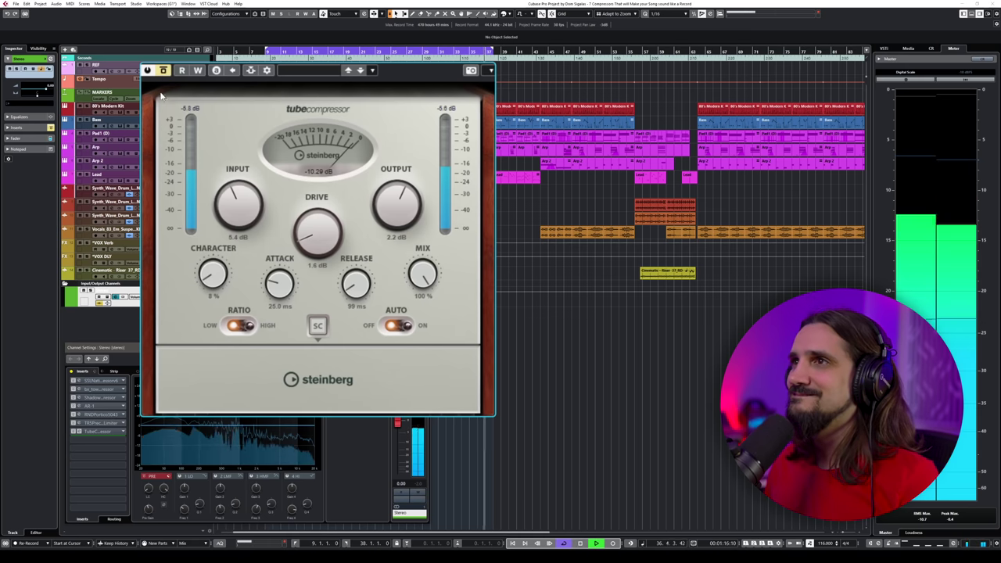
Step: Return the TubeCompressor's ratio to Low, set its input to 11.2 dB and compare the mix bypassed and active
click(242, 326)
drag(238, 207, 236, 195)
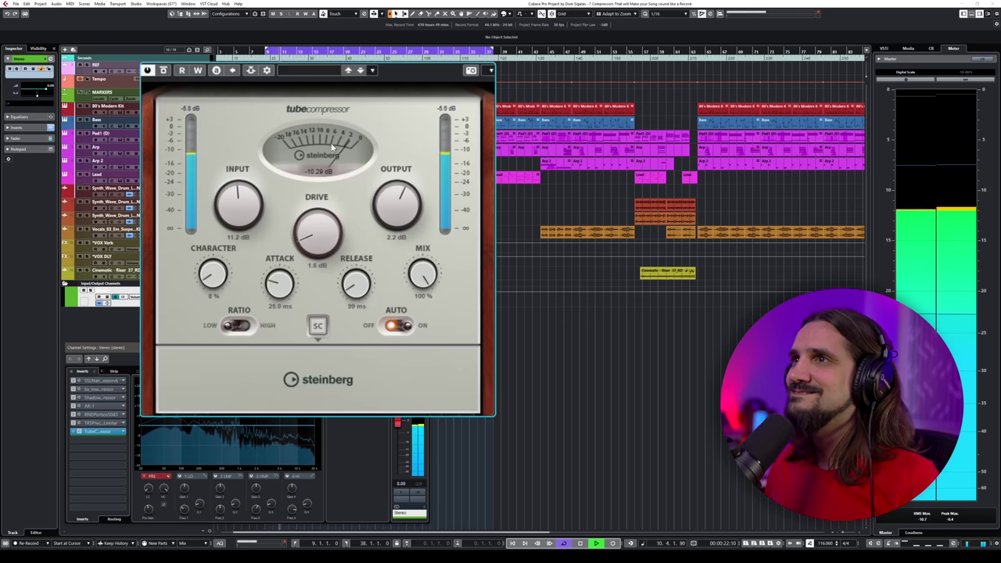
click(163, 70)
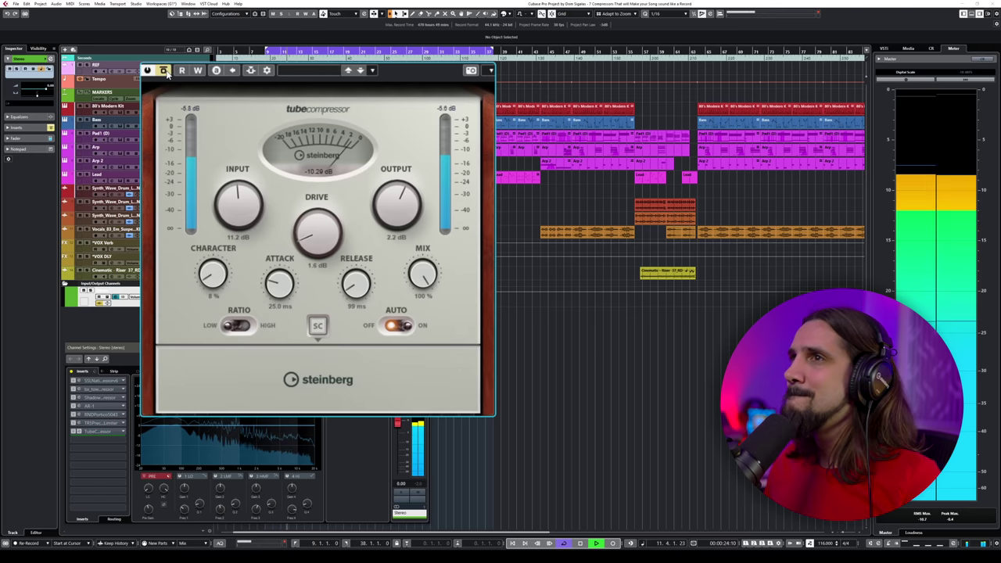
click(163, 71)
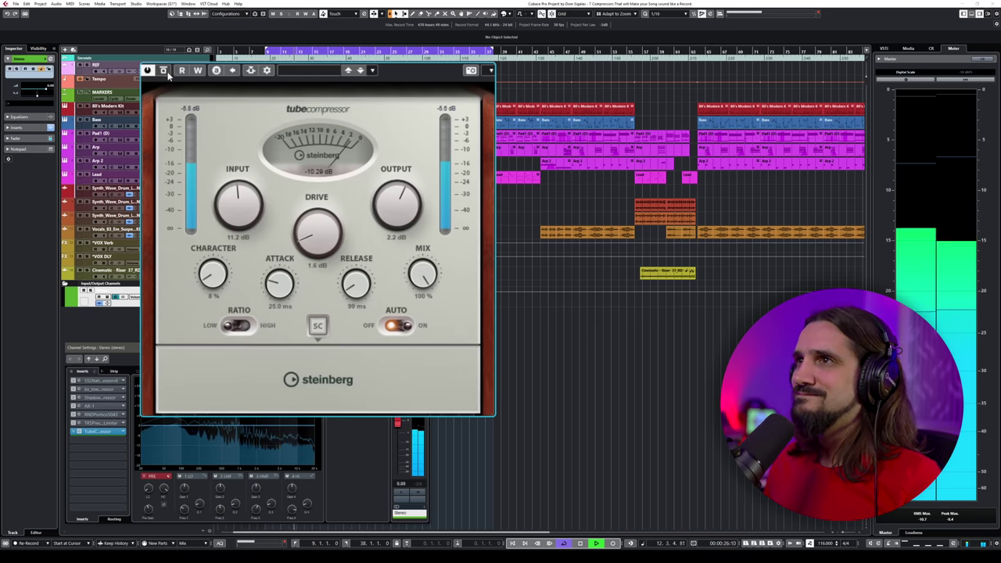